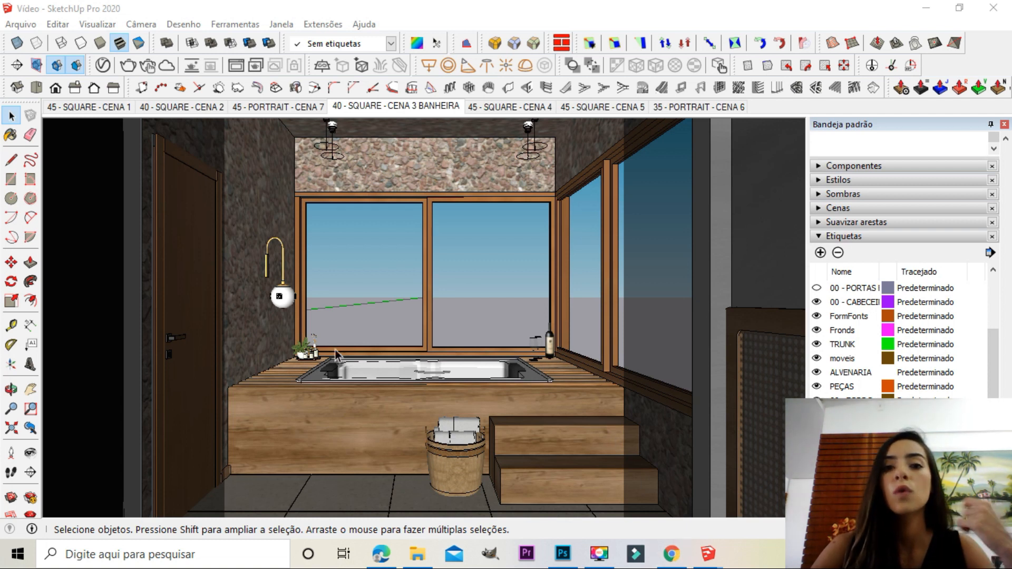
Switch to Chrome and browse the HDRI collection on the HDRI Haven website
left_click(672, 556)
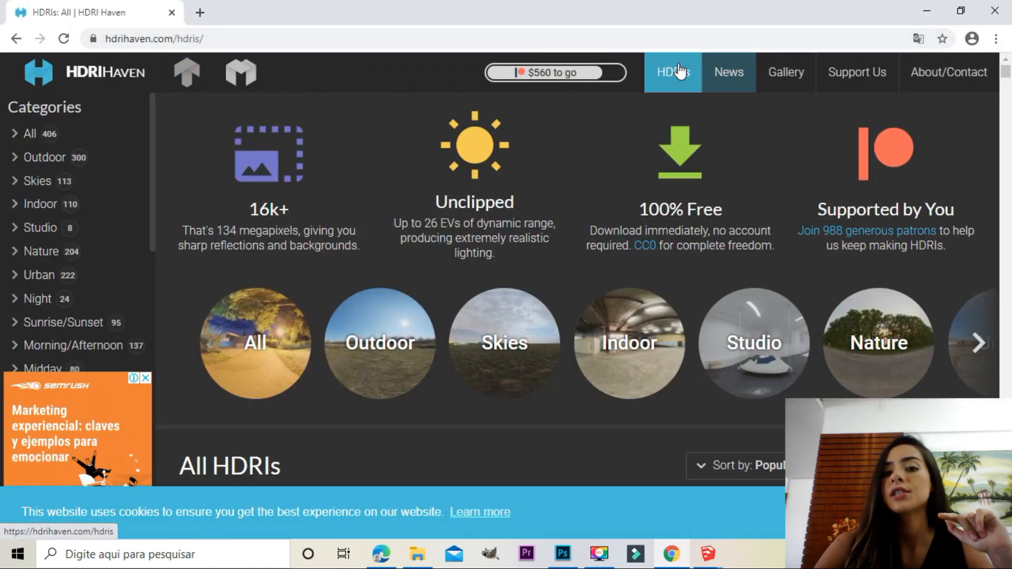
left_click(667, 84)
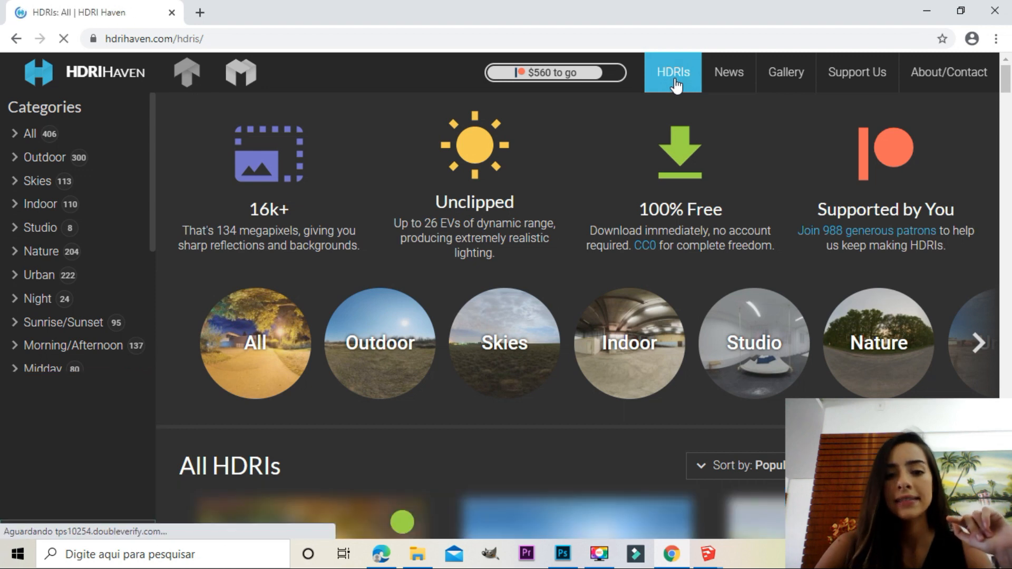
scroll(463, 317, "down", 8)
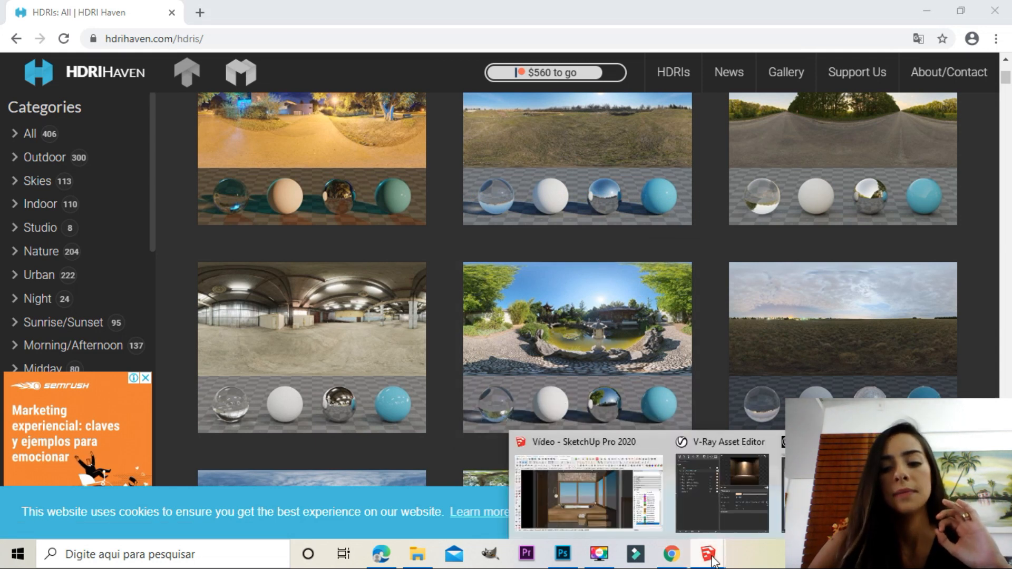
Return to SketchUp and place a V-Ray dome light on the floor in front of the bathtub platform
left_click(617, 505)
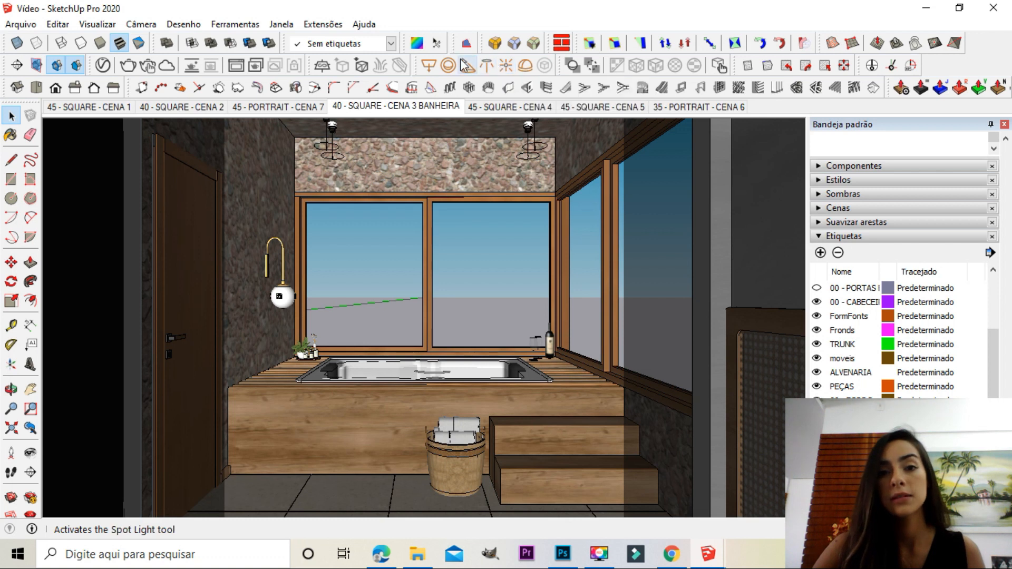
left_click(525, 66)
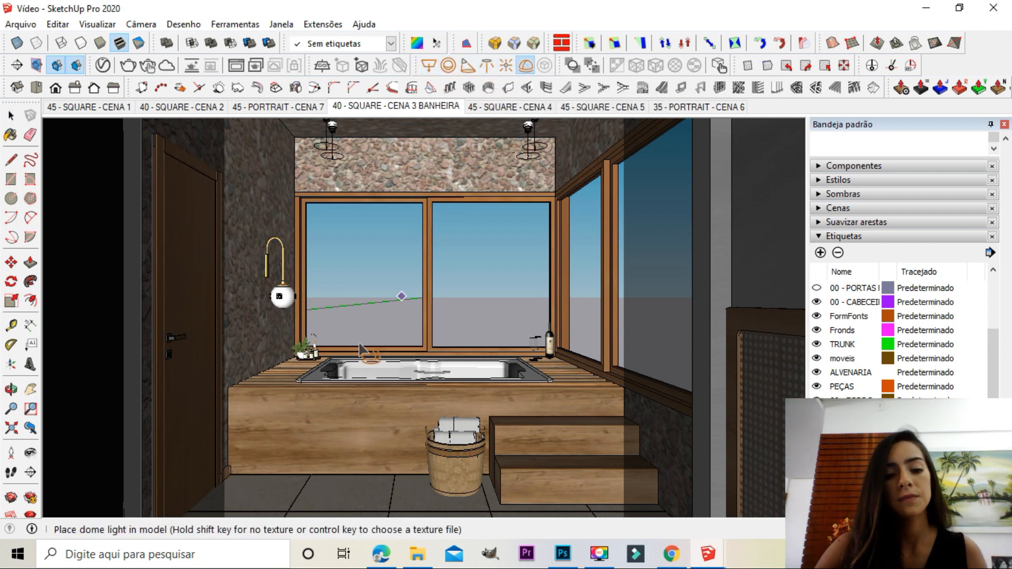
left_click(322, 491)
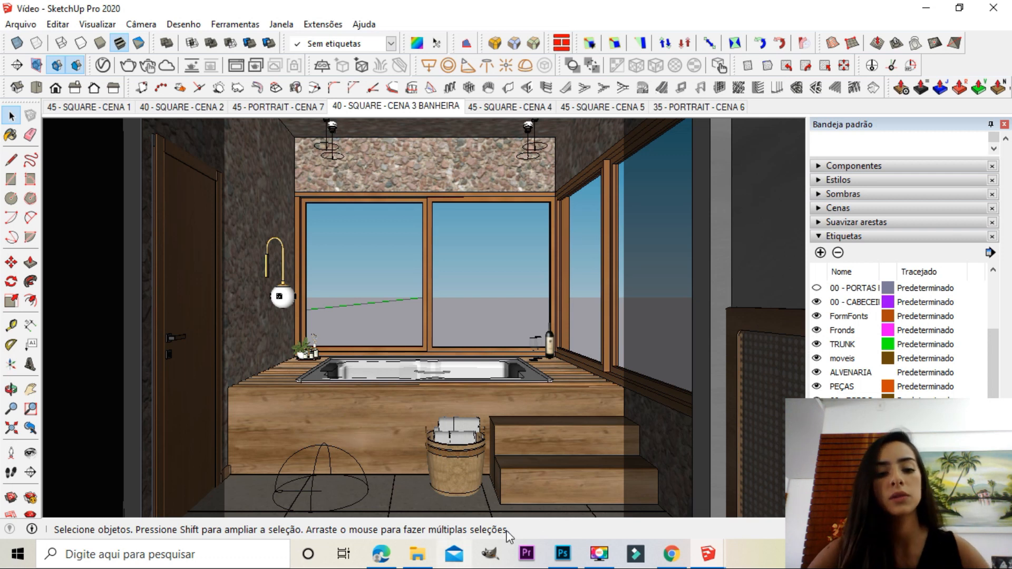
left_click(317, 498)
left_click(298, 498)
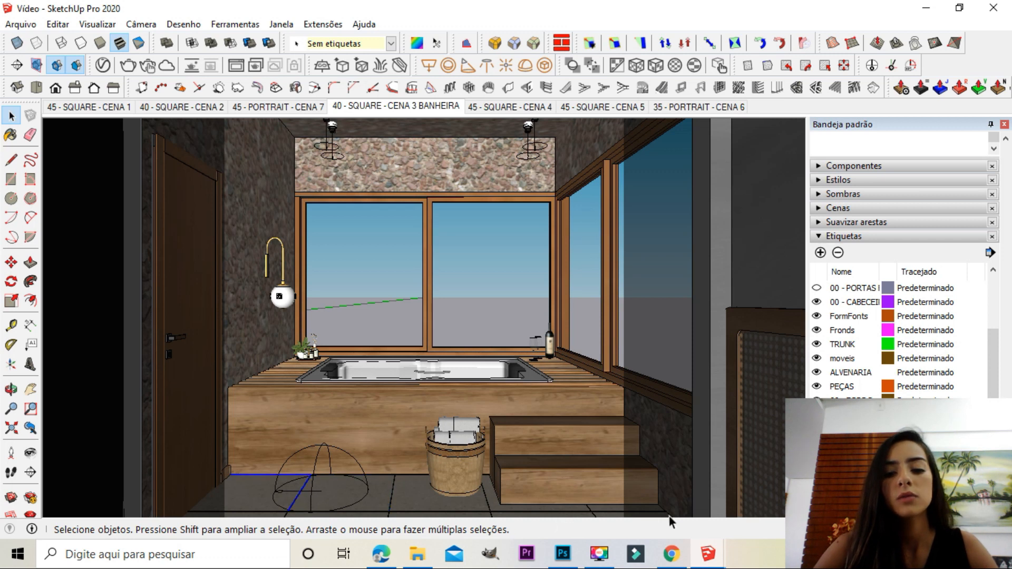
Rename the new Dome Light in the V-Ray Asset Editor as "DOME - BG E ILUMINAÇÃO"
mouse_move(708, 560)
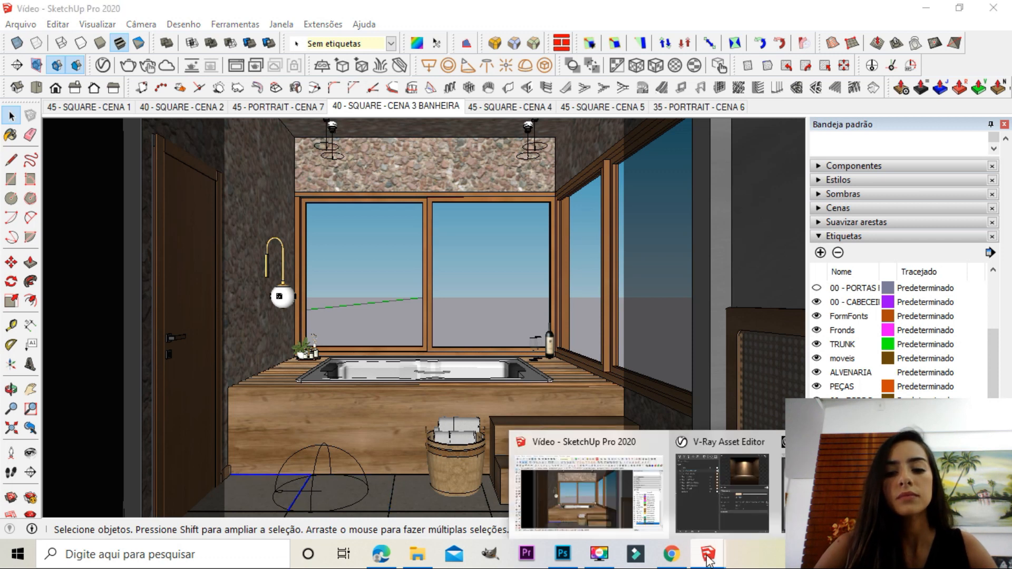
left_click(735, 470)
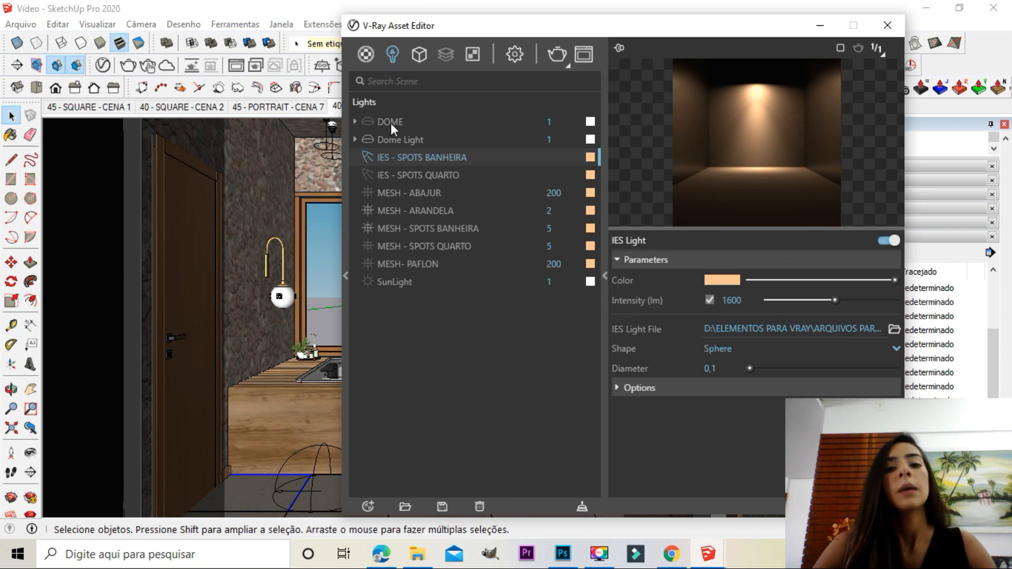
left_click(385, 137)
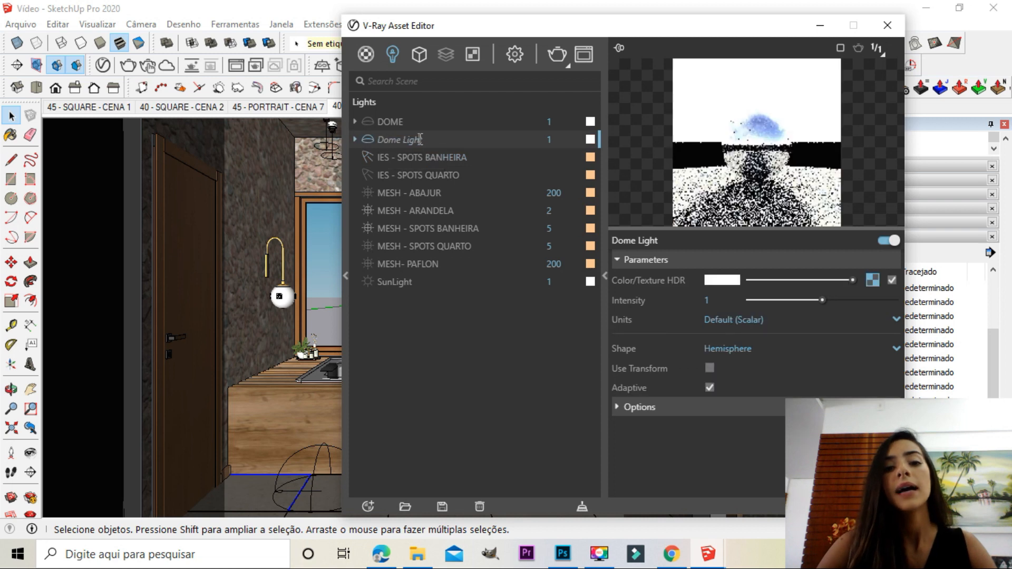
left_click(390, 139)
key("Delete")
type("DOM")
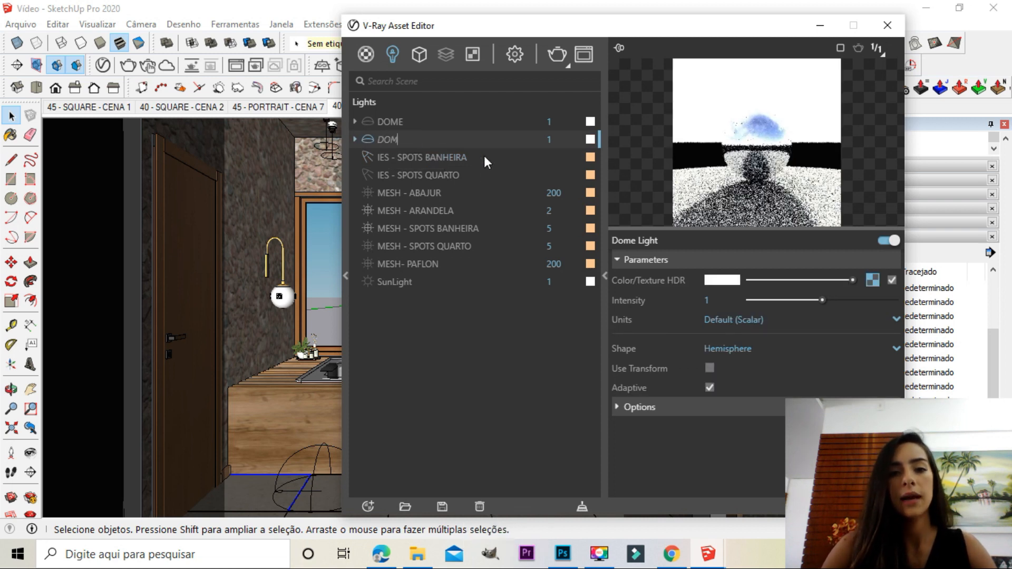
type("E - BG IL")
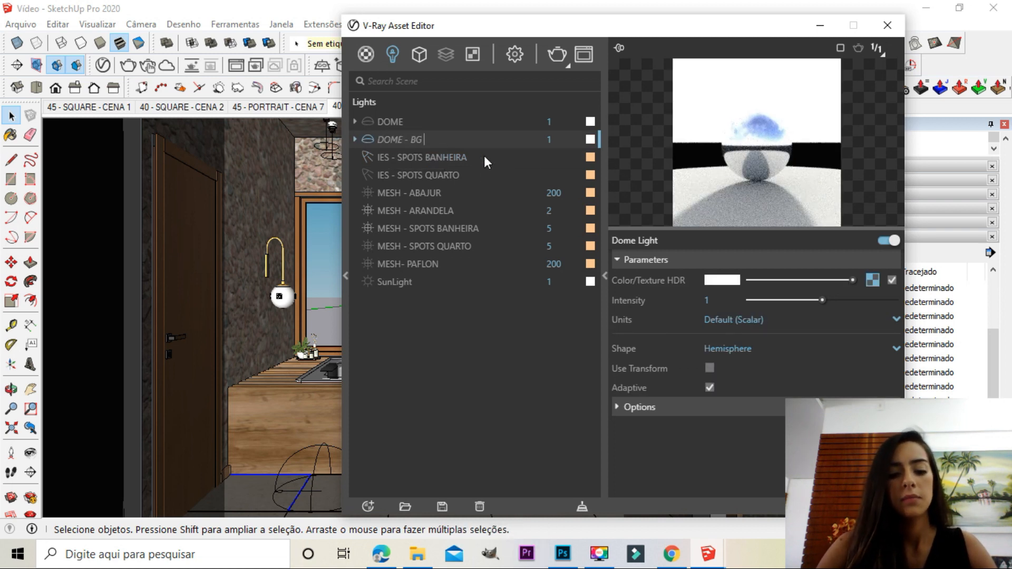
key("BackSpace")
key("BackSpace")
type("E I")
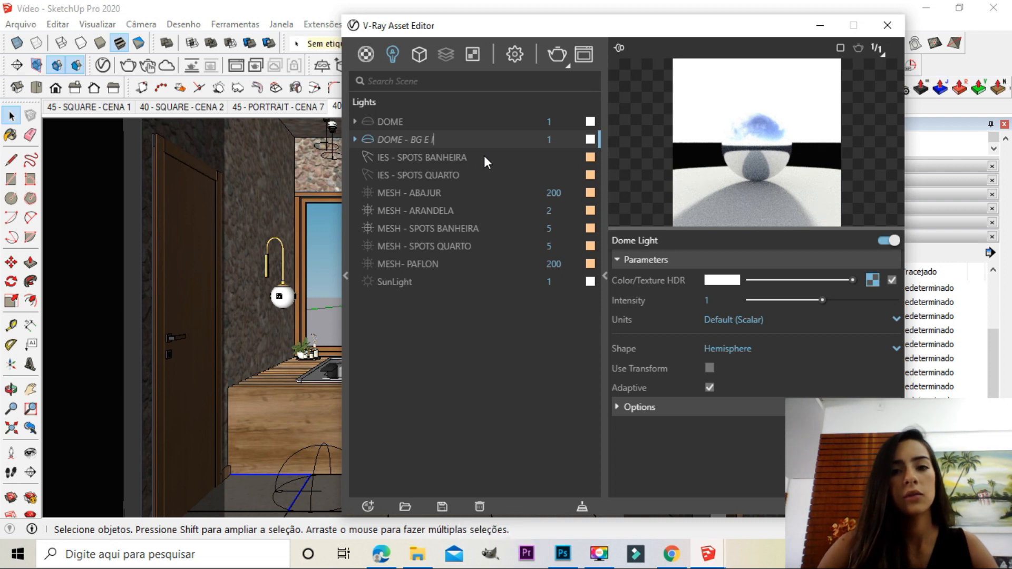
type("LUMINAÇÃO")
key("Return")
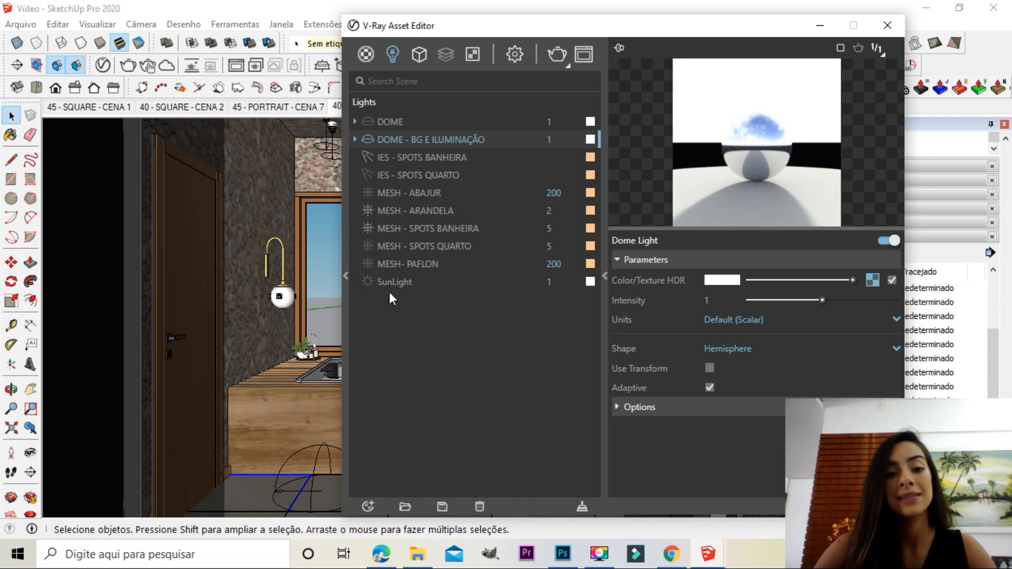
Review the render settings and load VizPeople_non_commercial_hdr_v1_09 from the HDRI 1 folder as the new dome light's texture
left_click(516, 53)
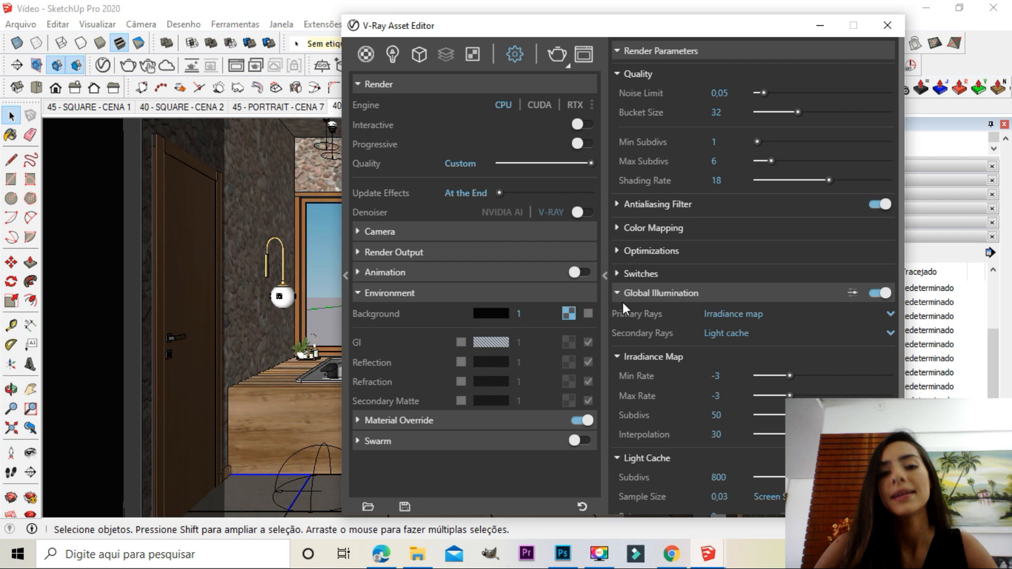
left_click(388, 55)
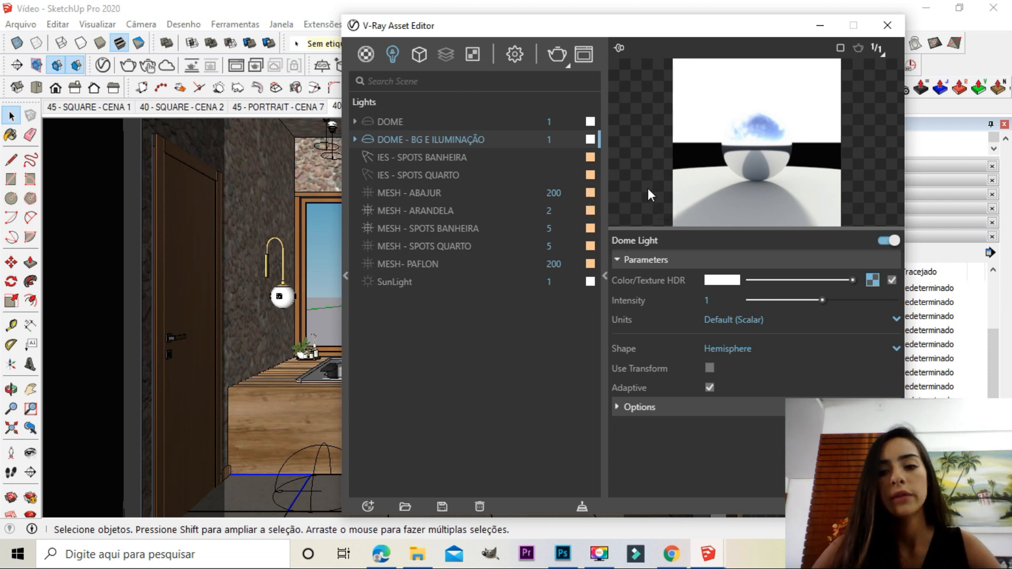
left_click(873, 280)
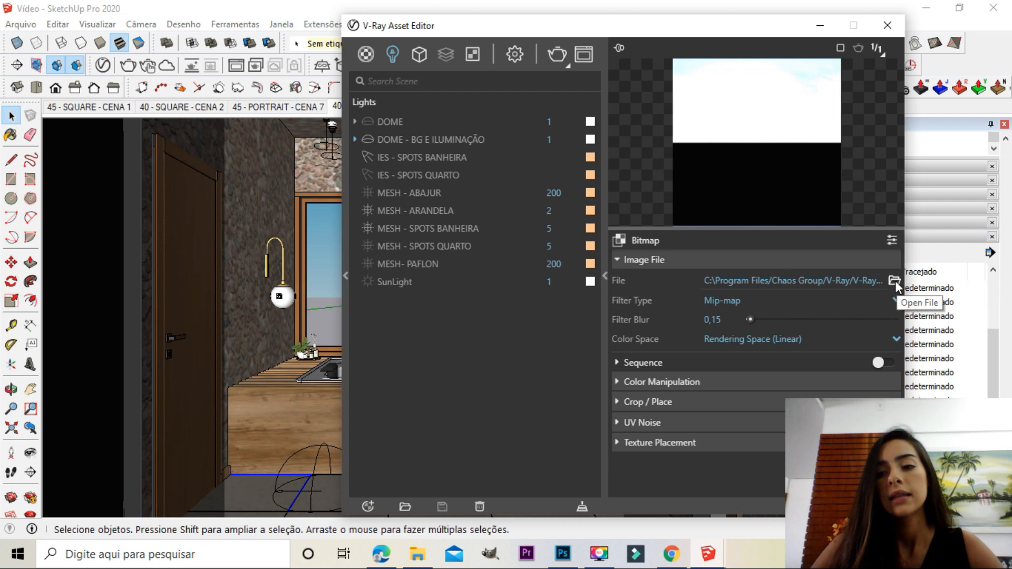
left_click(895, 280)
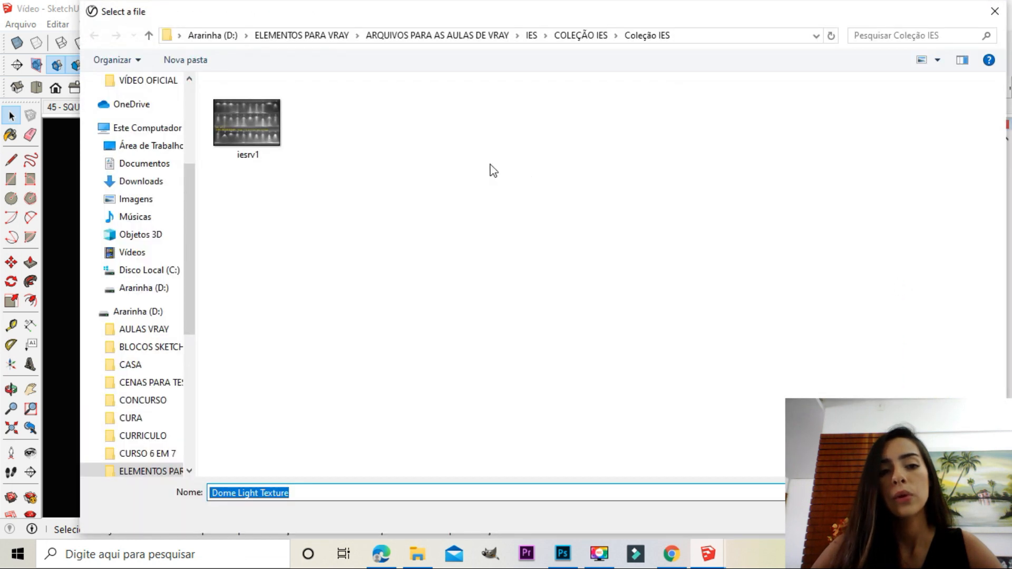
left_click(390, 37)
double_click(240, 118)
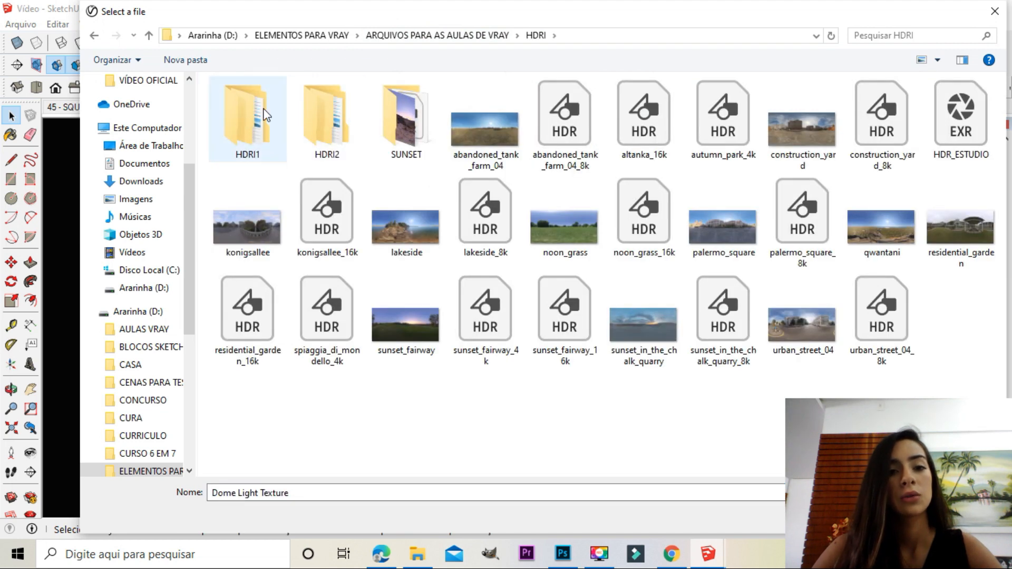
double_click(246, 124)
left_click(248, 108)
double_click(246, 104)
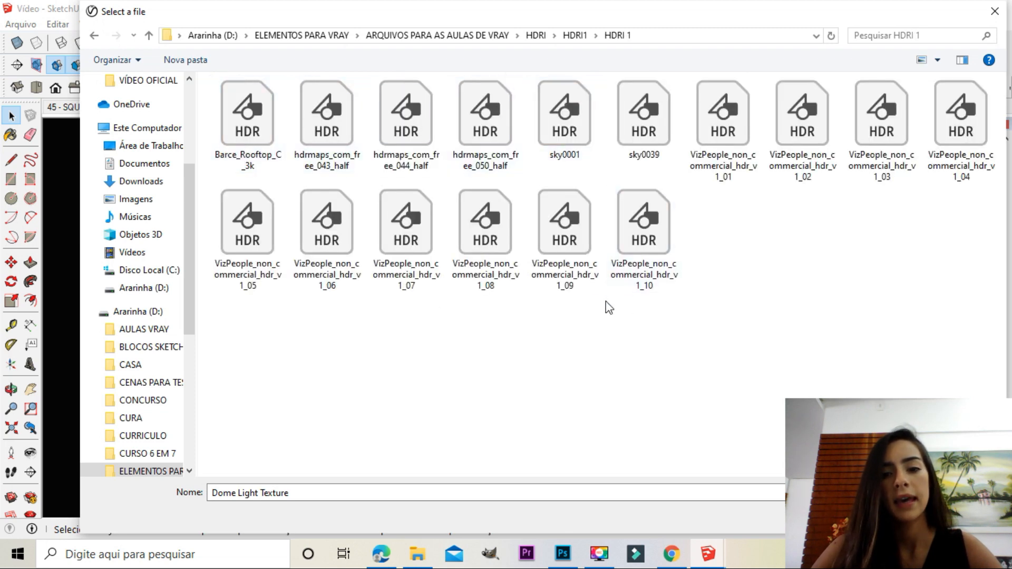
left_click(561, 237)
double_click(561, 237)
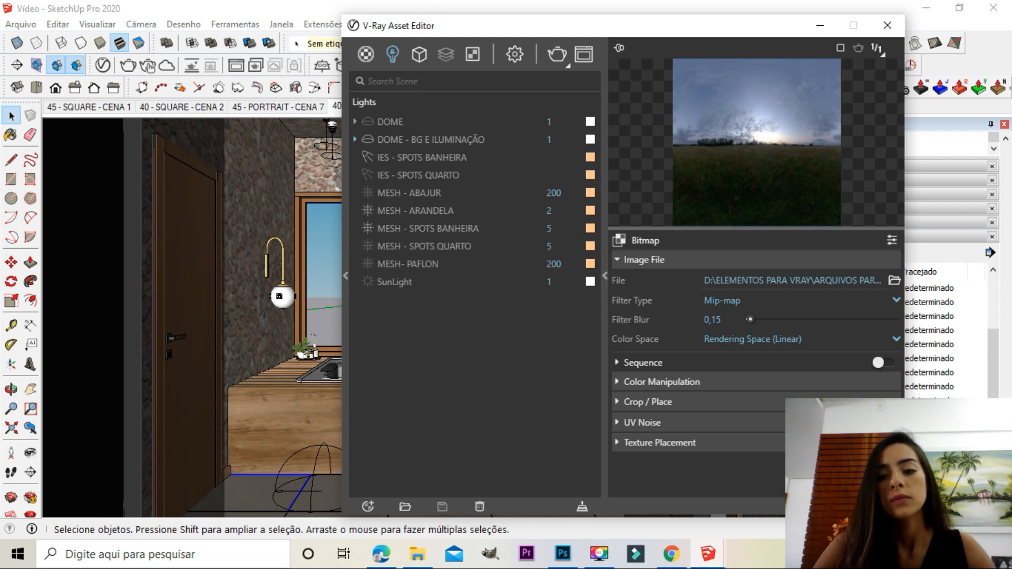
Set the DOME - BG E ILUMINAÇÃO light's shape to Sphere and its intensity to 2
left_click(431, 140)
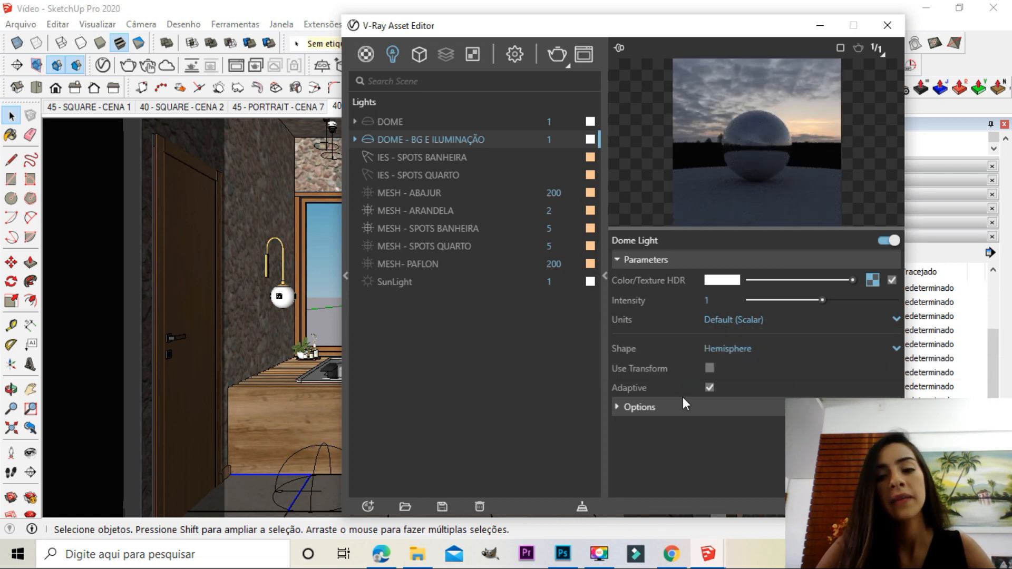
left_click(725, 349)
left_click(721, 391)
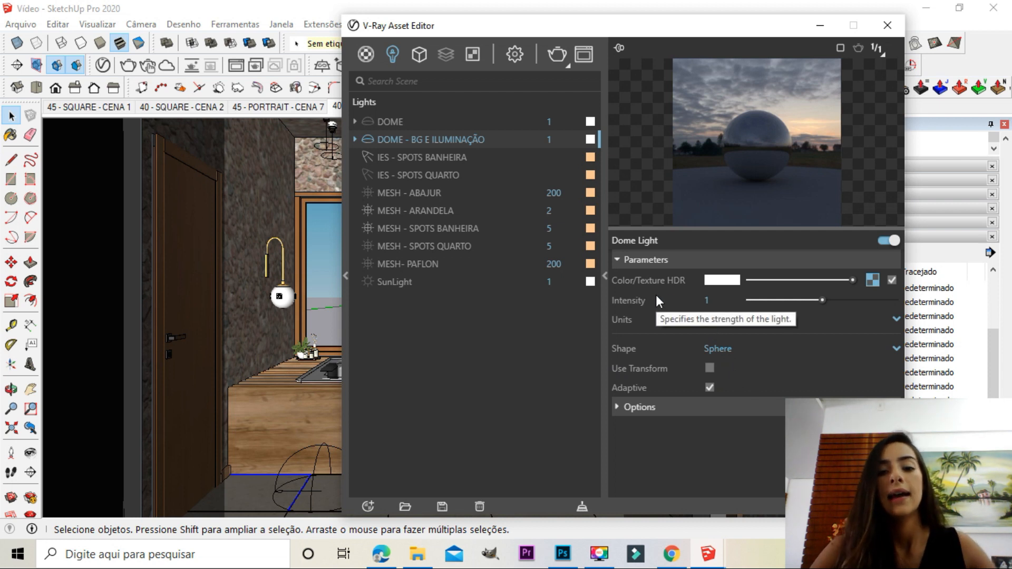
left_click_drag(715, 301, 668, 307)
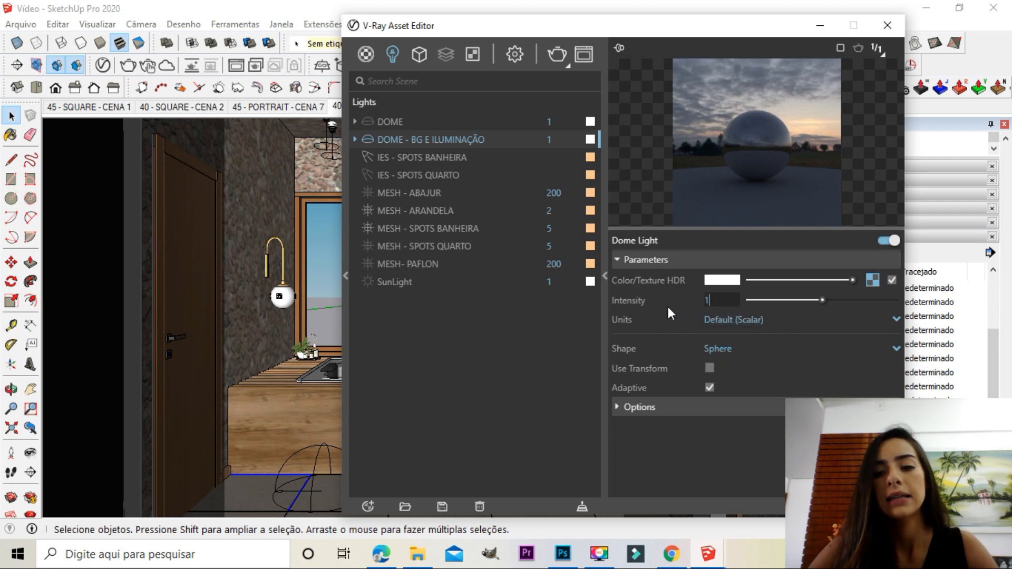
type("2")
key("Return")
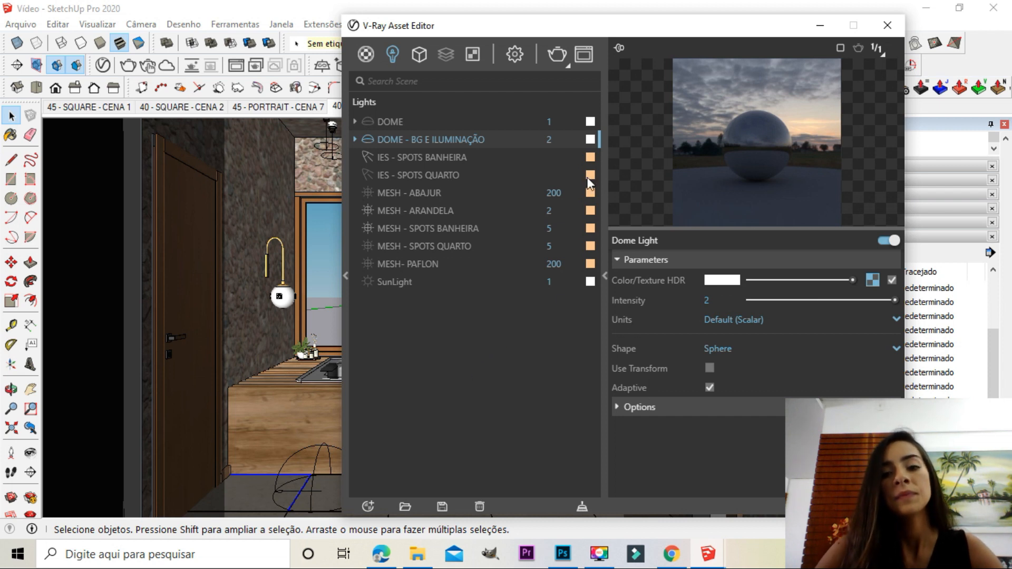
Render the bathtub scene to check the dome light's lighting and background, and minimize the frame buffer
left_click(557, 54)
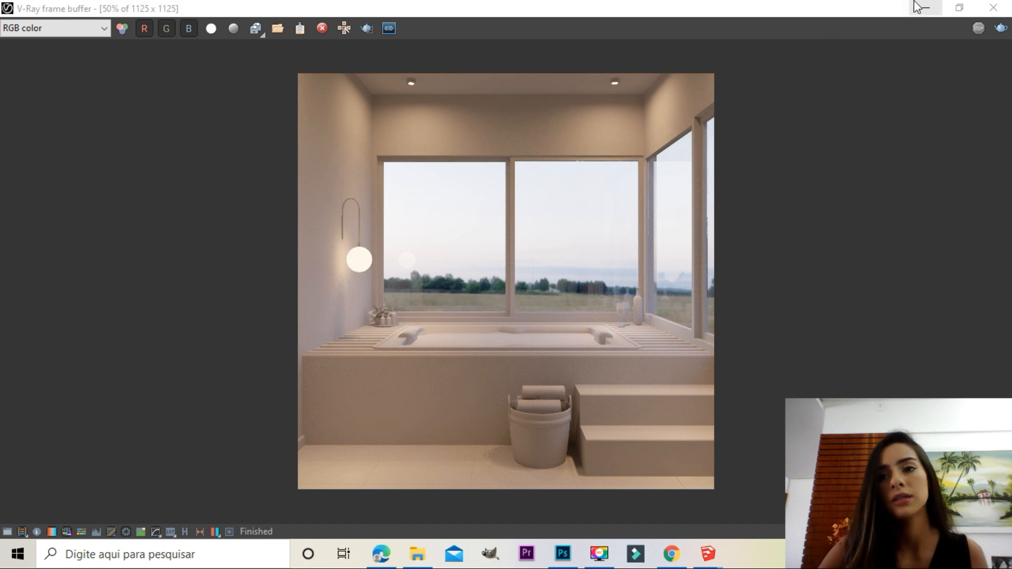
left_click(931, 9)
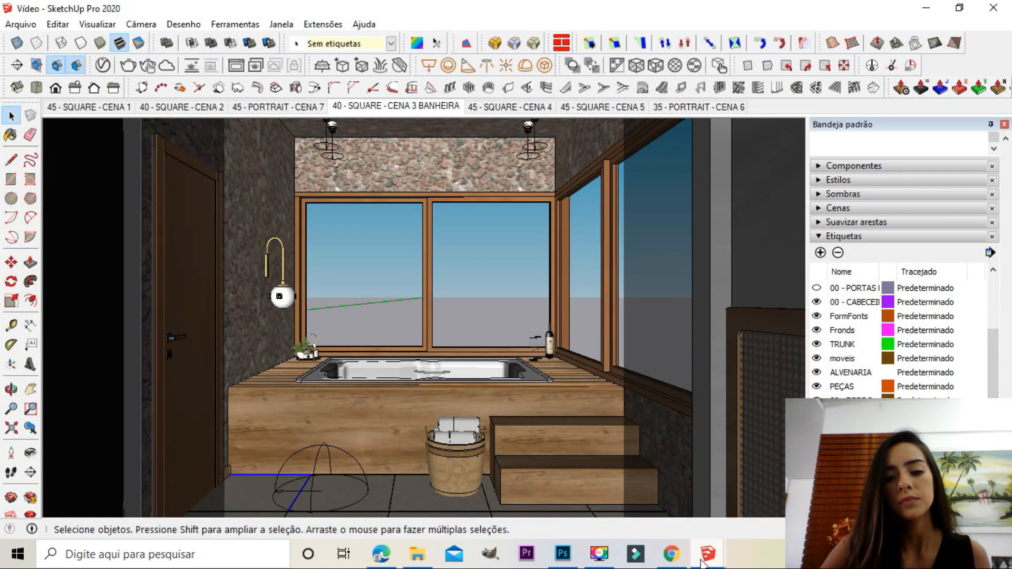
Set the horizontal rotation of the dome light's HDR texture to 200 in its texture placement settings
mouse_move(710, 560)
left_click(725, 494)
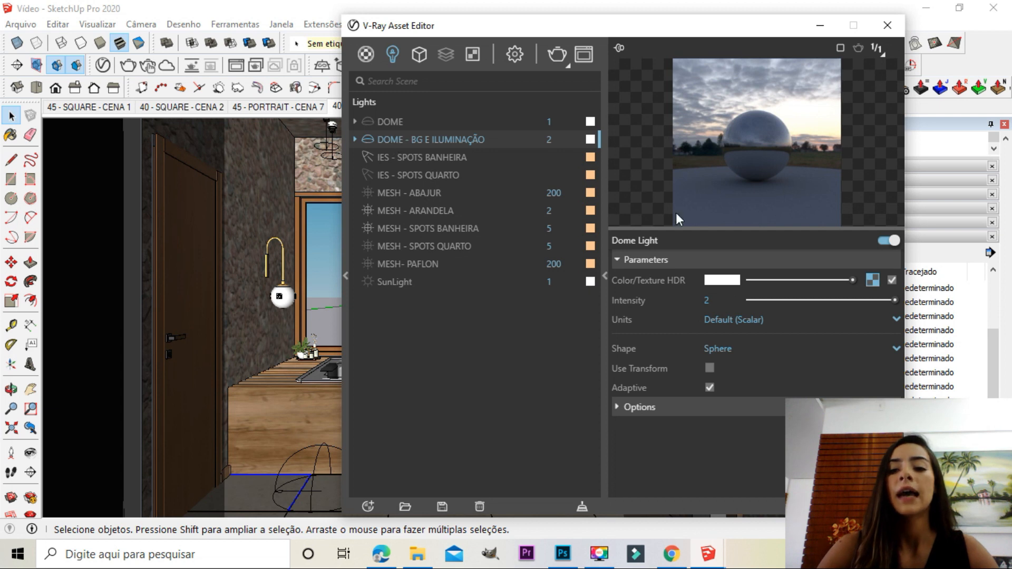
left_click(874, 281)
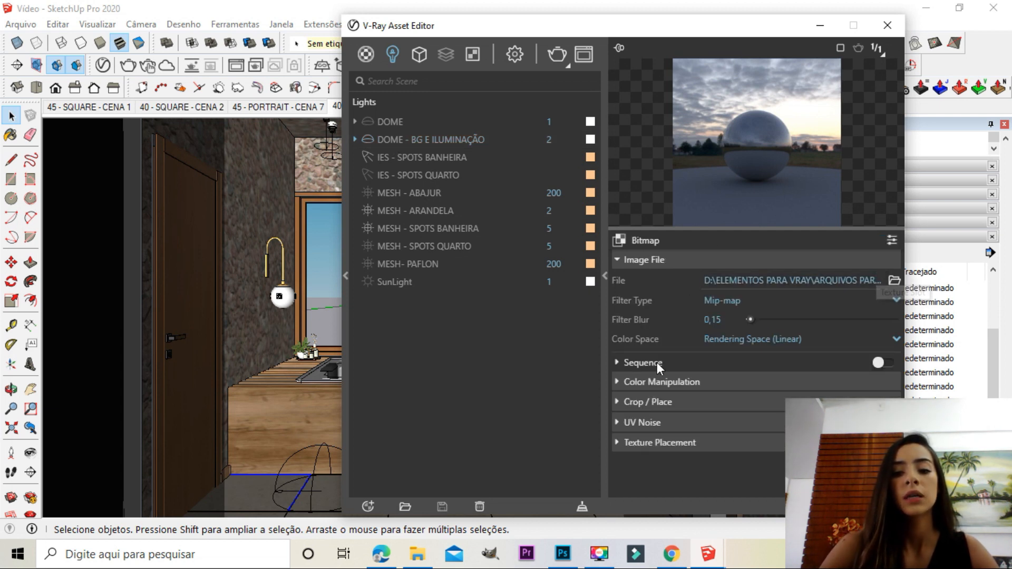
left_click(654, 444)
scroll(678, 290, "down", 5)
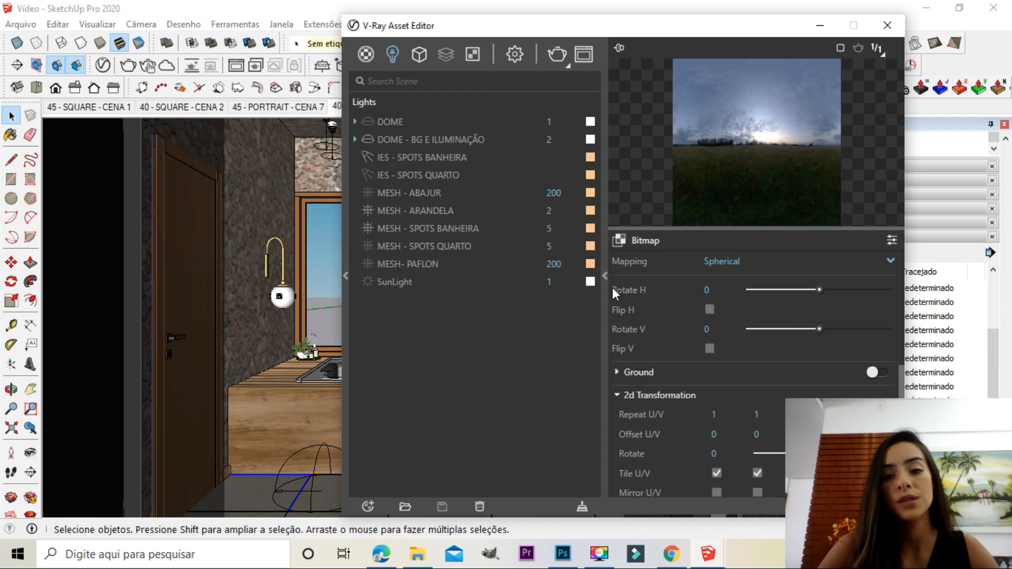
left_click_drag(719, 290, 416, 292)
type("200")
key("Return")
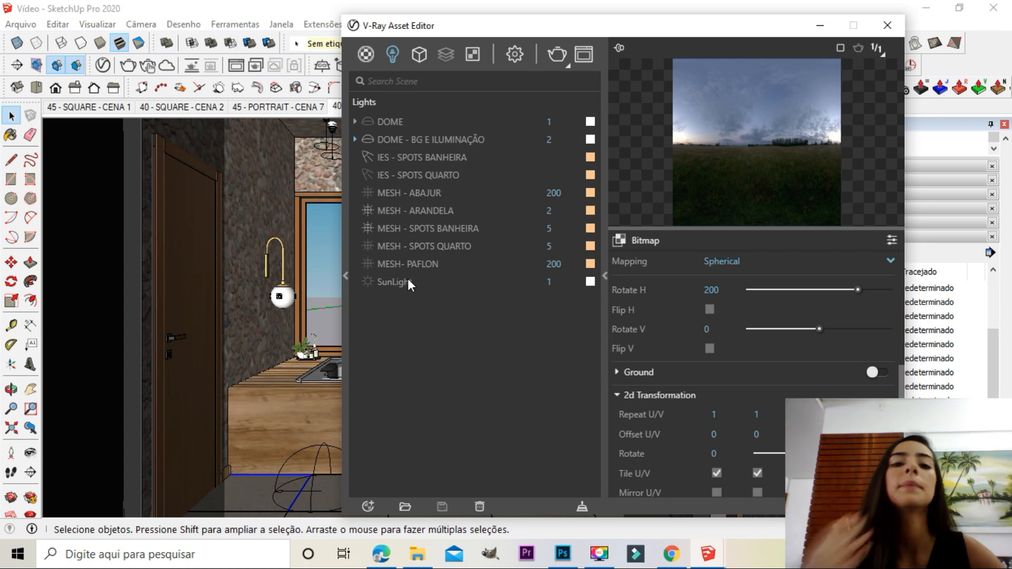
Render the scene again with the rotated HDRI, inspect it in the maximized frame buffer, and minimize the result
left_click(558, 53)
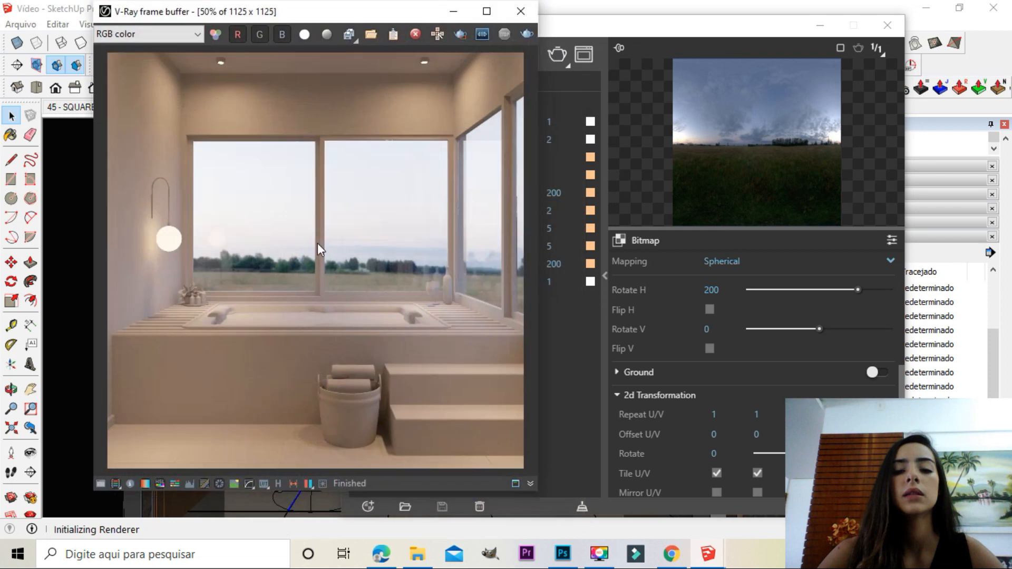
left_click(487, 11)
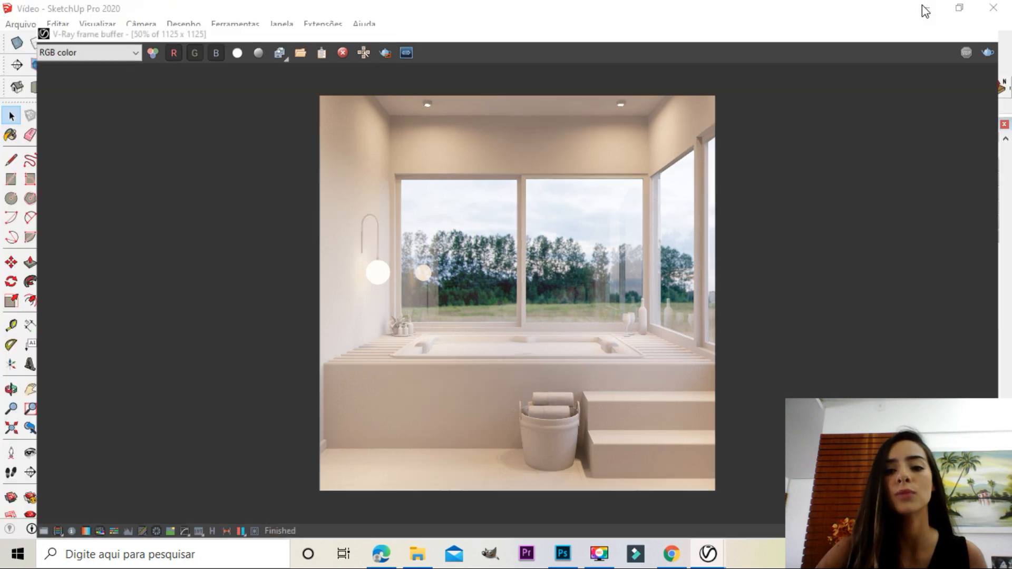
left_click(926, 8)
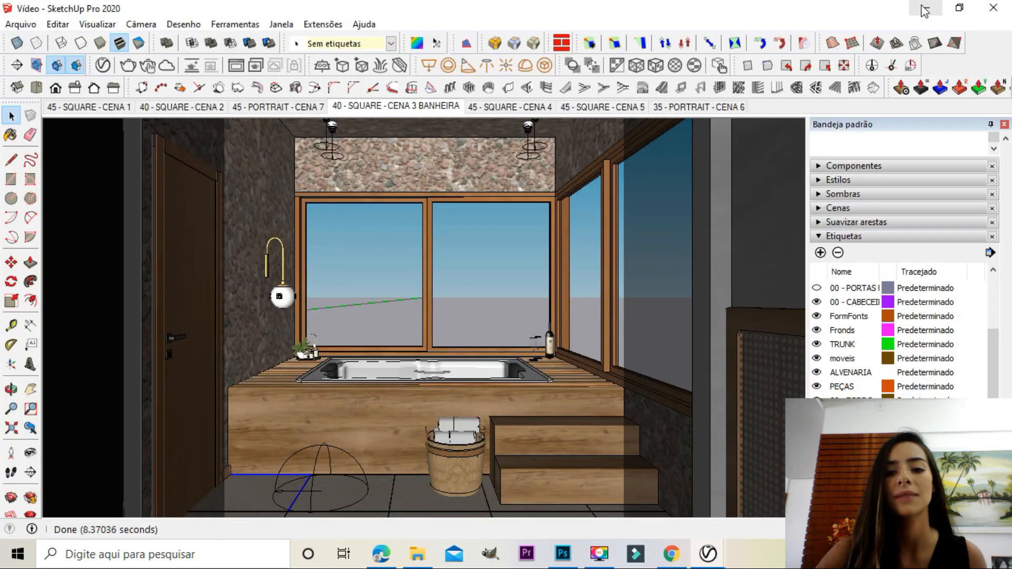
mouse_move(709, 555)
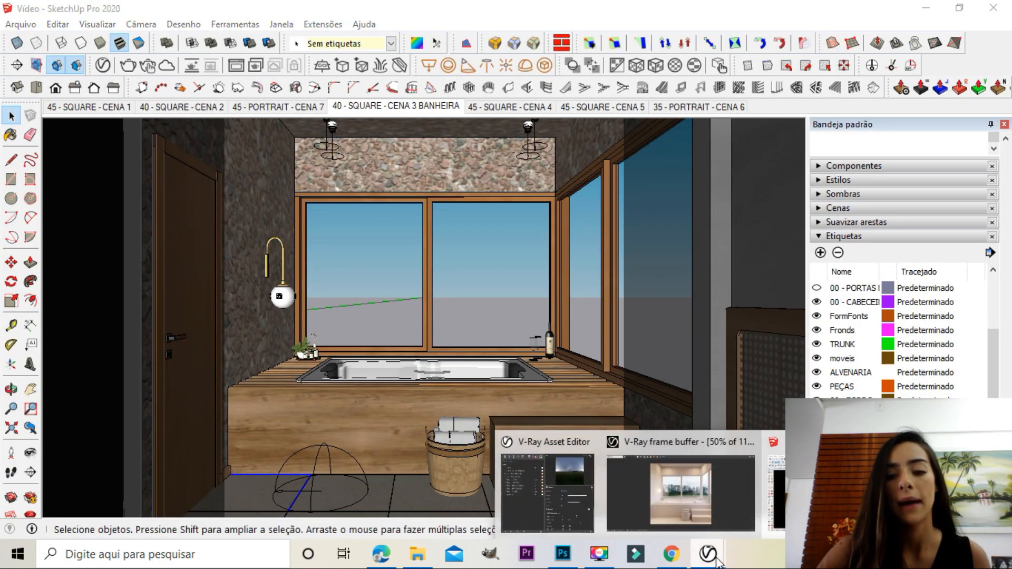
Turn off Affect Diffuse for the DOME - BG E ILUMINAÇÃO light and render the bathtub scene to check the effect
left_click(527, 482)
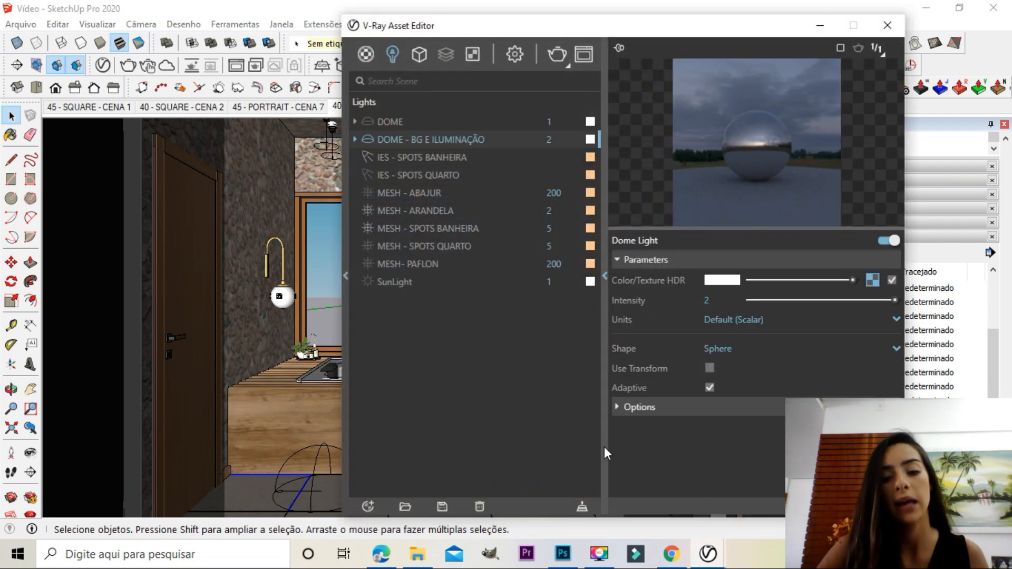
left_click(640, 407)
scroll(619, 336, "down", 2)
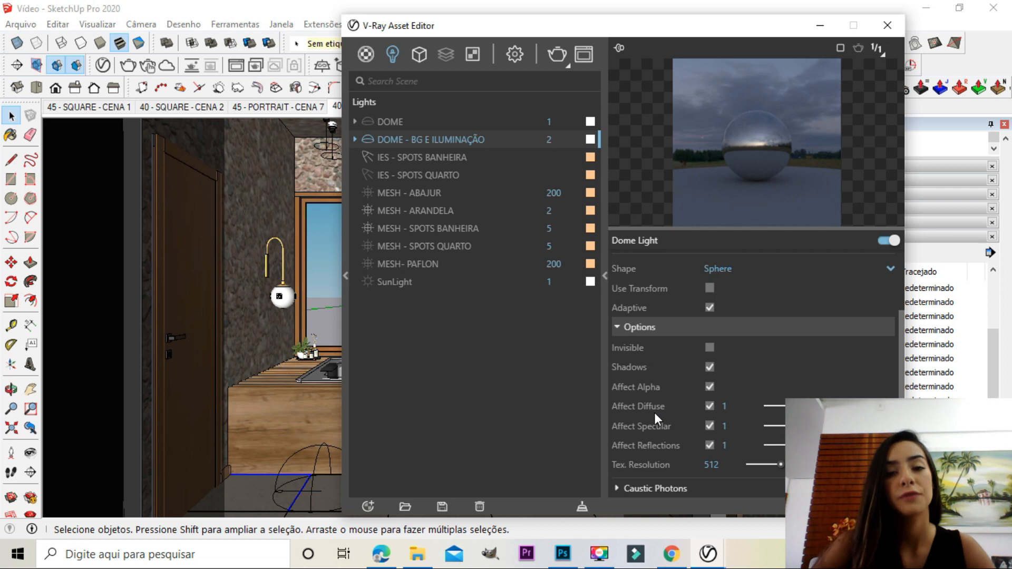
left_click(709, 406)
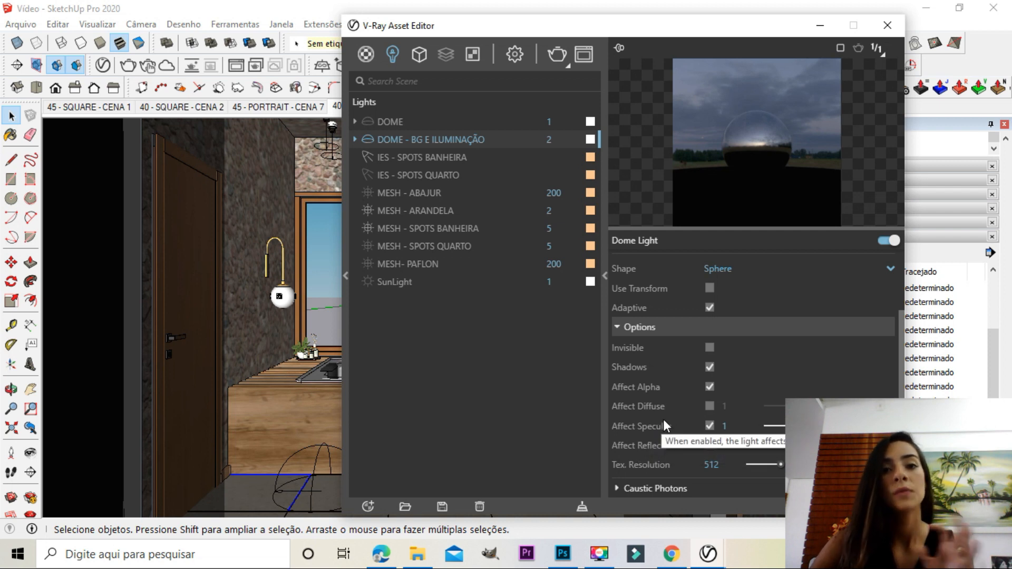
left_click(634, 326)
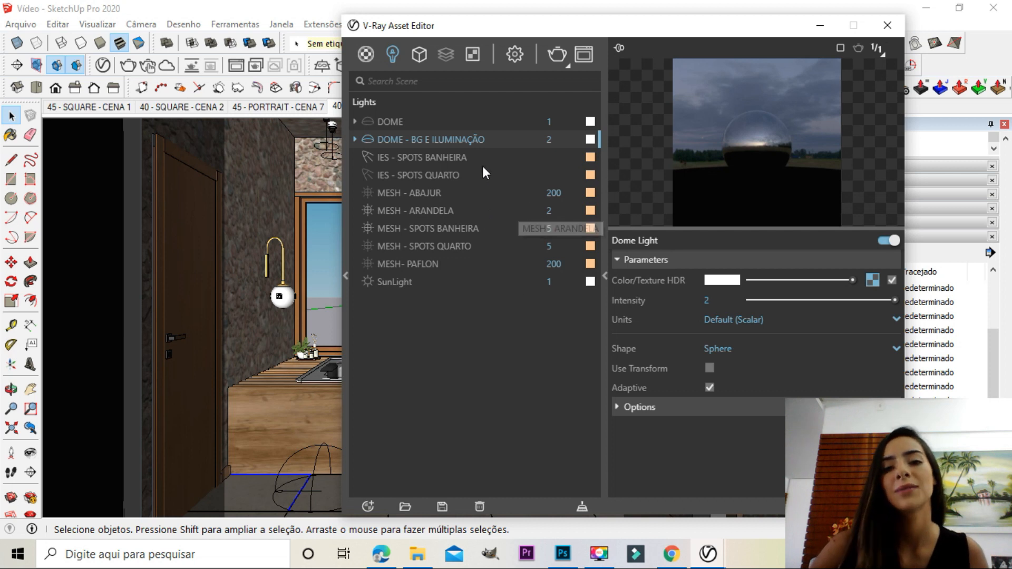
left_click(557, 55)
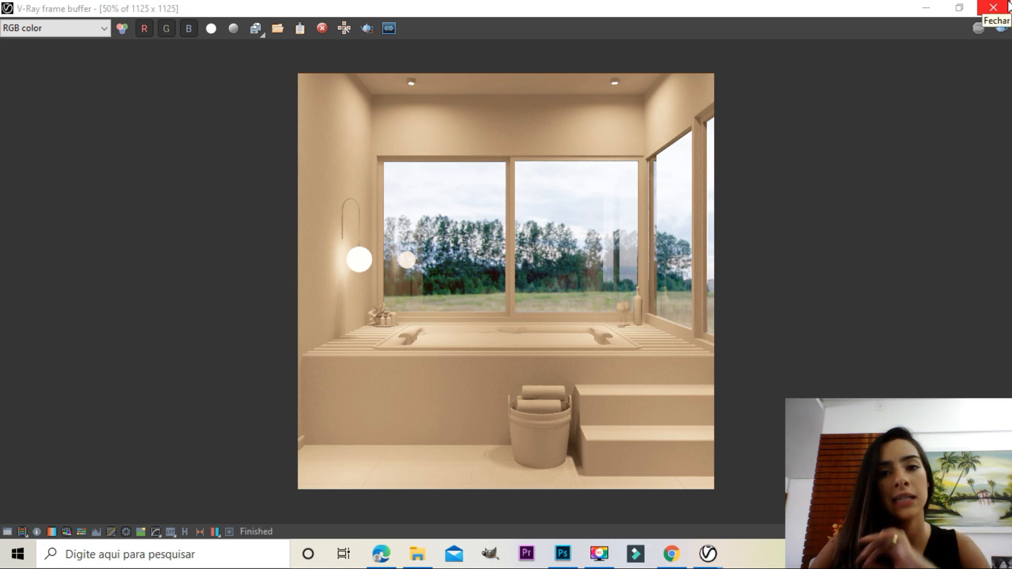
left_click(981, 10)
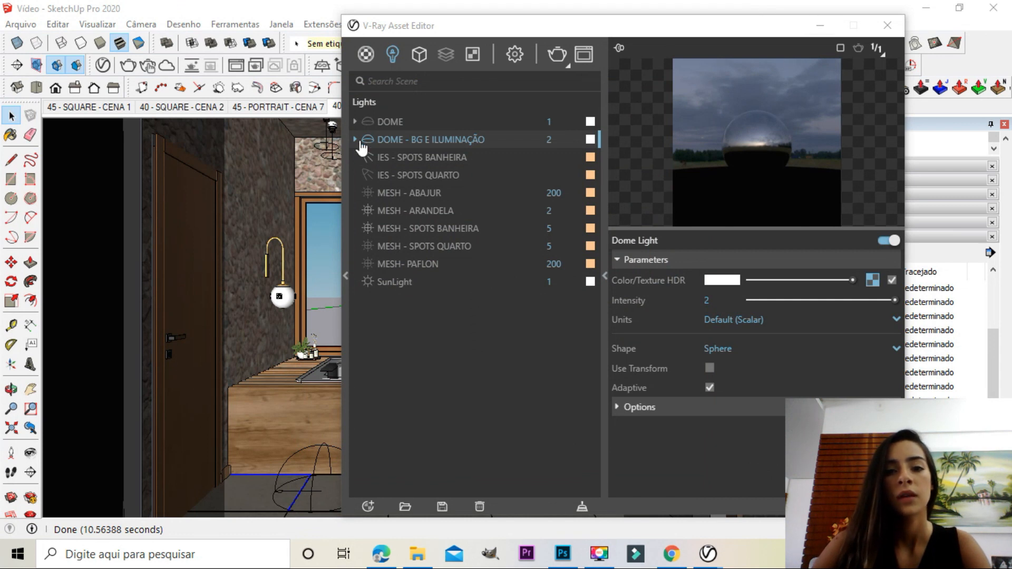
Enable Invisible and Affect Diffuse and disable Affect Reflections for the DOME - BG E ILUMINAÇÃO light, and minimize the editor
left_click(639, 407)
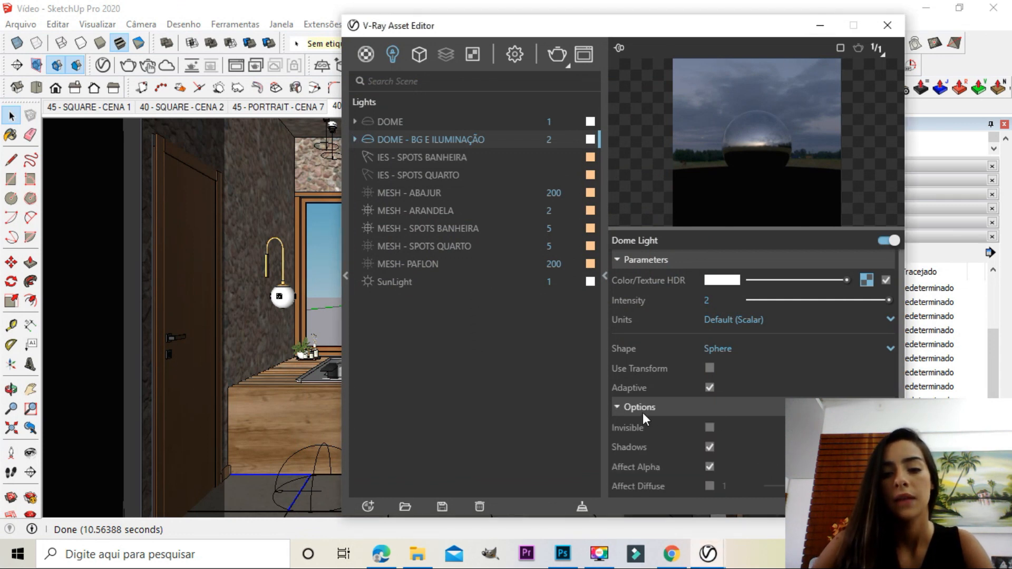
scroll(626, 335, "down", 2)
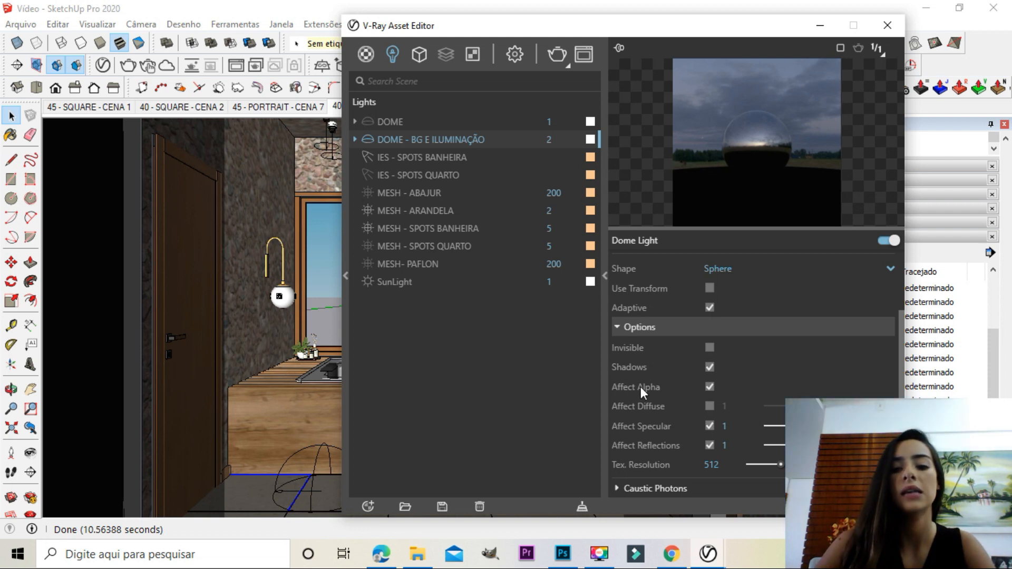
left_click(710, 406)
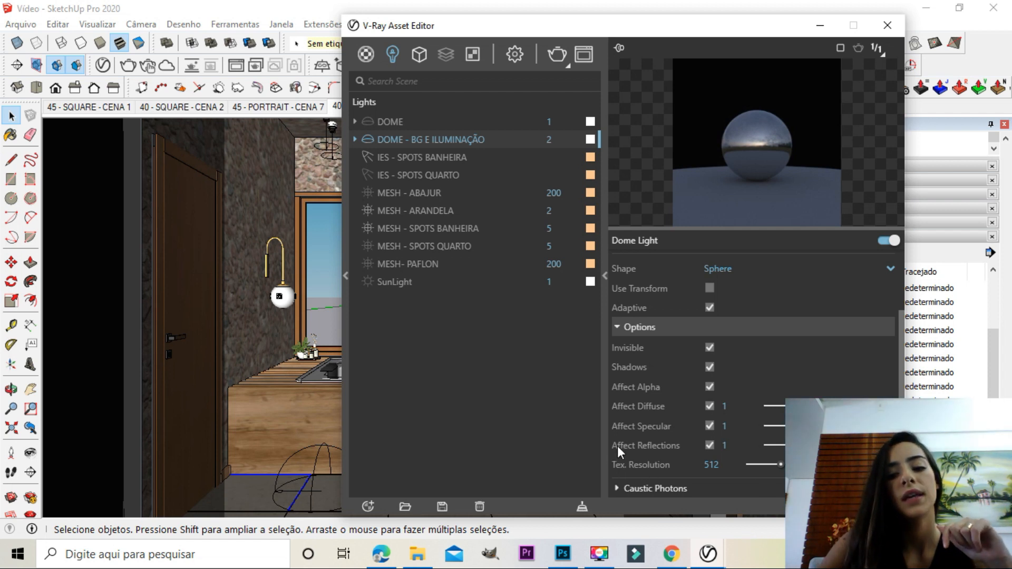
left_click(709, 446)
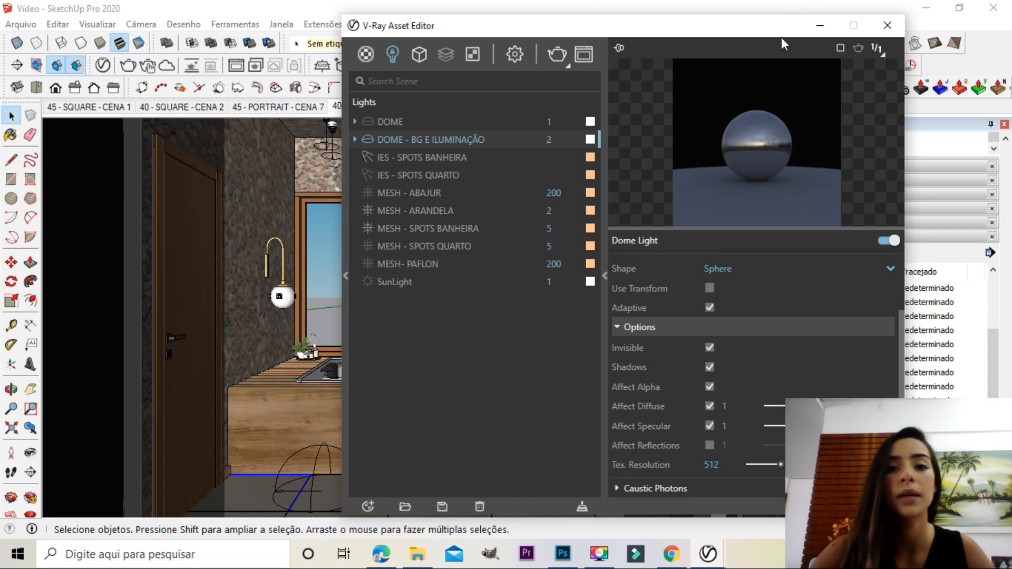
left_click(821, 24)
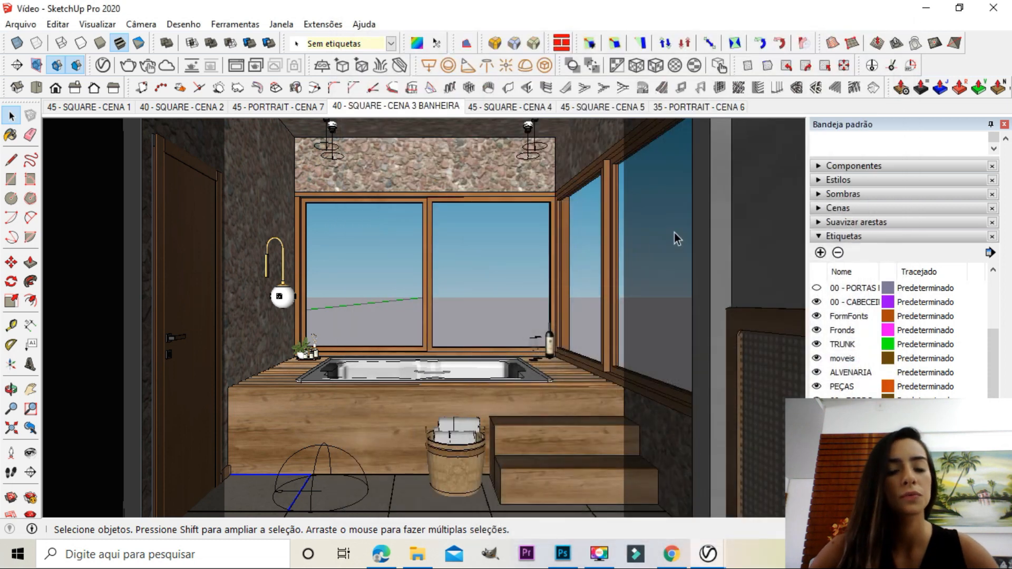
Draw a vertical rectangle outside the building, facing the bathtub window and parallel to its wall
key("space")
middle_click_drag(253, 218, 263, 303)
scroll(262, 304, "down", 7)
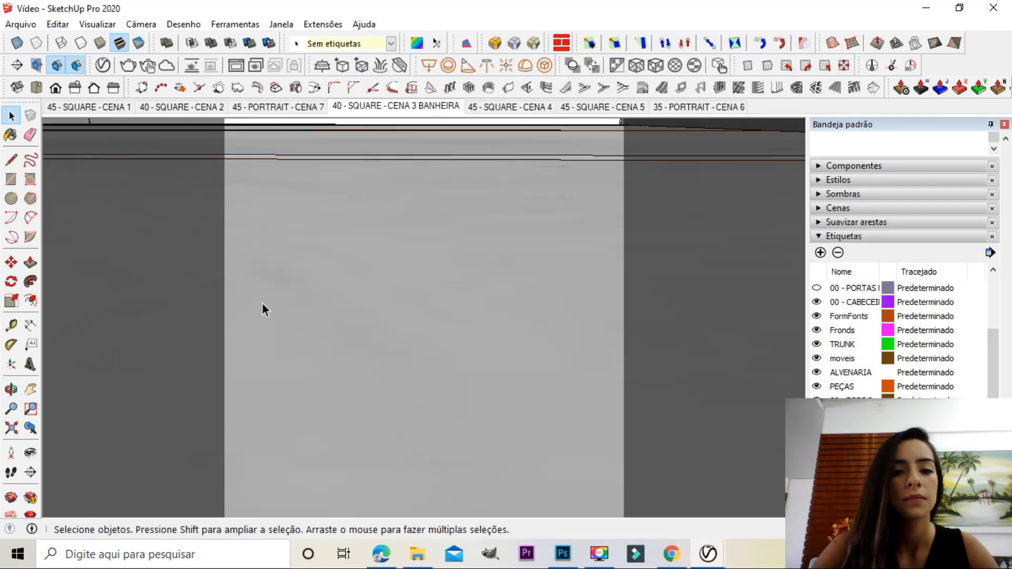
scroll(309, 229, "down", 8)
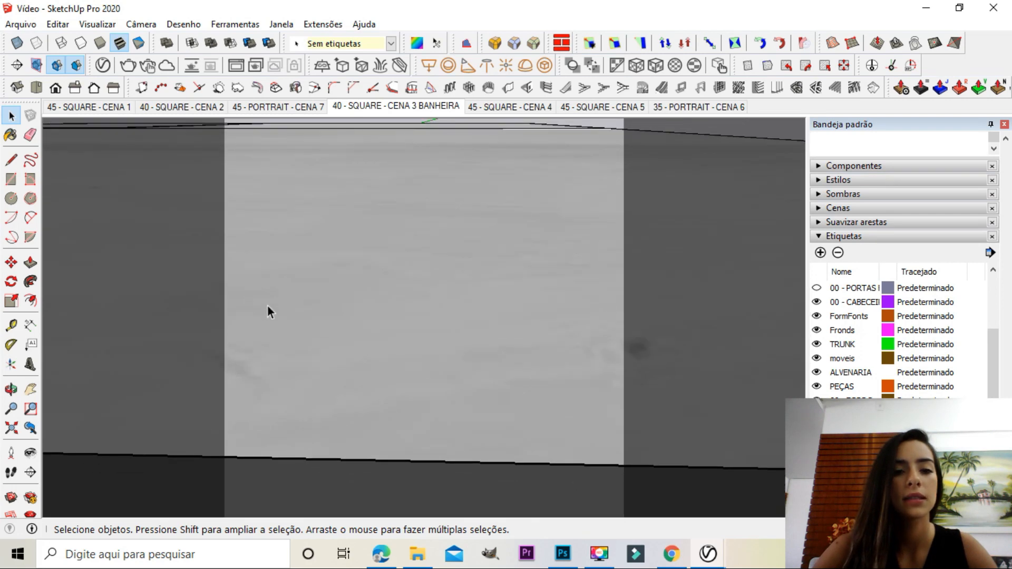
scroll(269, 298, "down", 10)
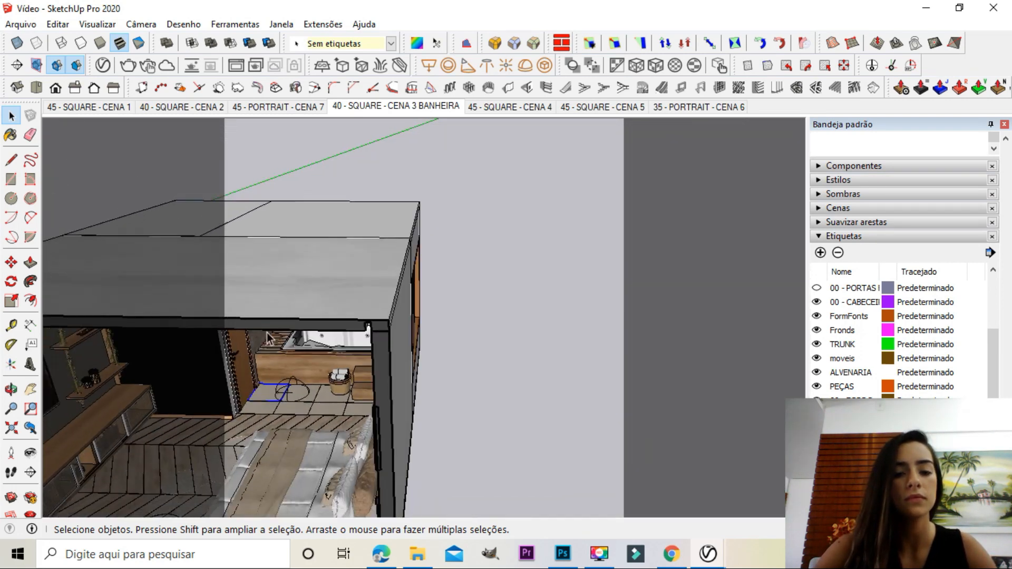
middle_click_drag(290, 316, 859, 369)
middle_click_drag(295, 353, 401, 363)
key("r")
left_click(402, 363)
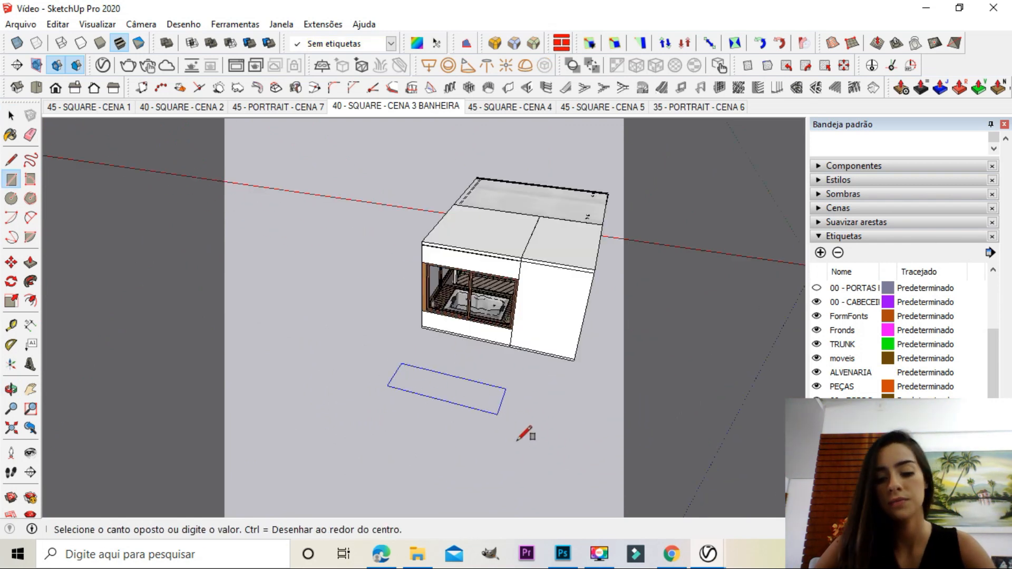
key("Left")
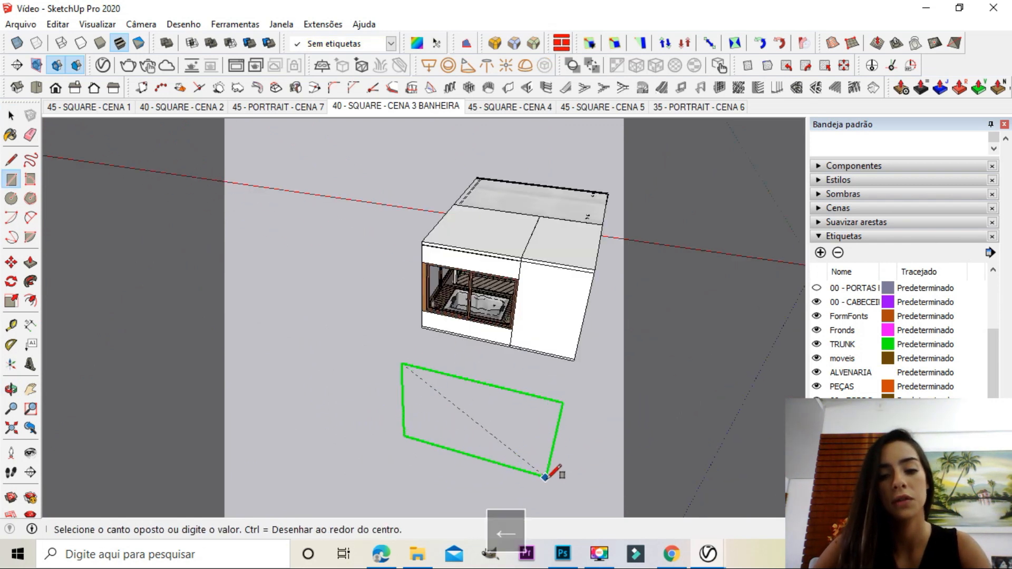
left_click(575, 509)
key("space")
mouse_move(491, 386)
middle_mouse_down()
mouse_move(413, 318)
mouse_move(103, 315)
mouse_move(328, 330)
mouse_move(493, 404)
middle_mouse_up()
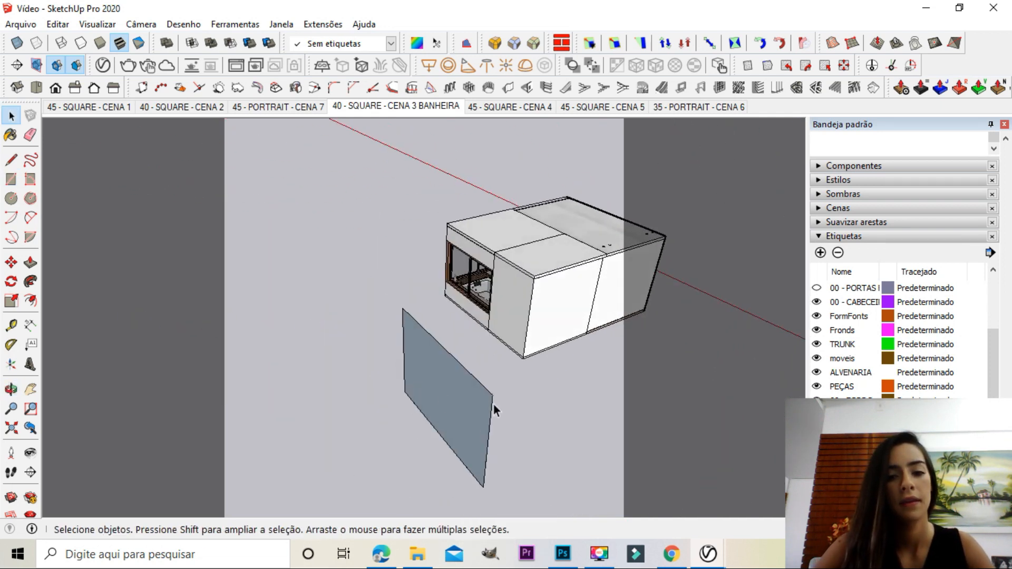
Group the rectangle outside the bathroom and raise it vertically to the height of the building
left_click(441, 393)
key("ctrl+g")
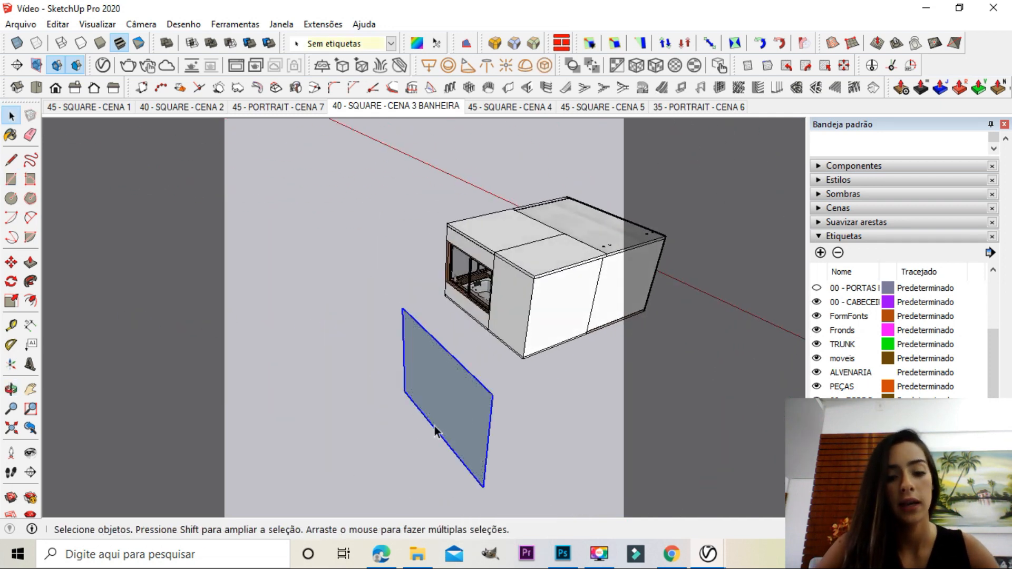
key("m")
left_click(484, 418)
left_click(484, 317)
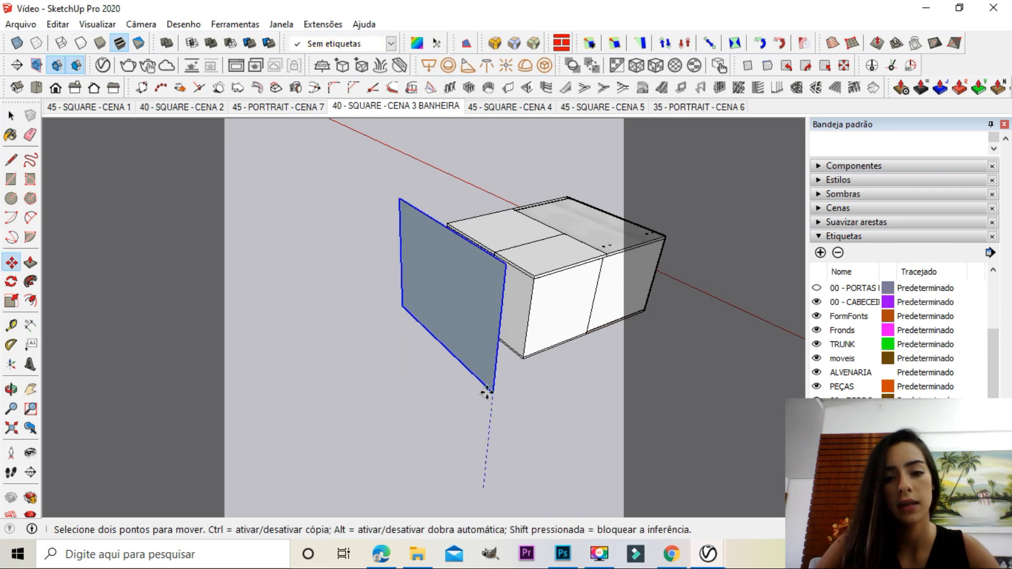
key("space")
mouse_move(475, 316)
middle_mouse_down()
mouse_move(393, 300)
mouse_move(117, 343)
mouse_move(58, 369)
mouse_move(384, 323)
mouse_move(655, 385)
mouse_move(478, 299)
middle_mouse_up()
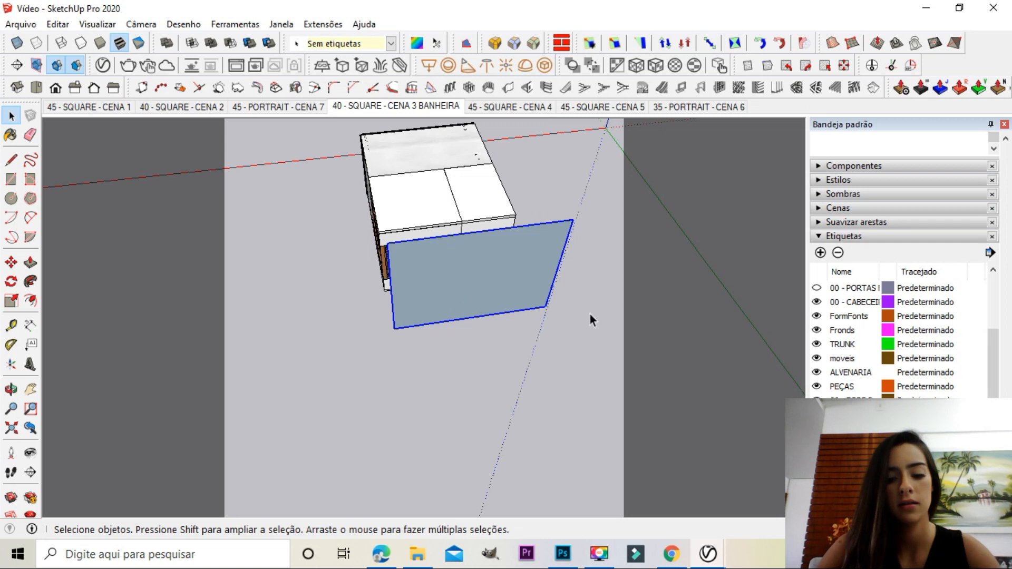
Shift the background panel sideways to cover the bathtub window and check it from scene 40 - SQUARE - CENA 3 BANHEIRA
key("m")
left_click(644, 316)
left_click(626, 316)
key("space")
middle_click_drag(268, 253, 445, 173)
key("m")
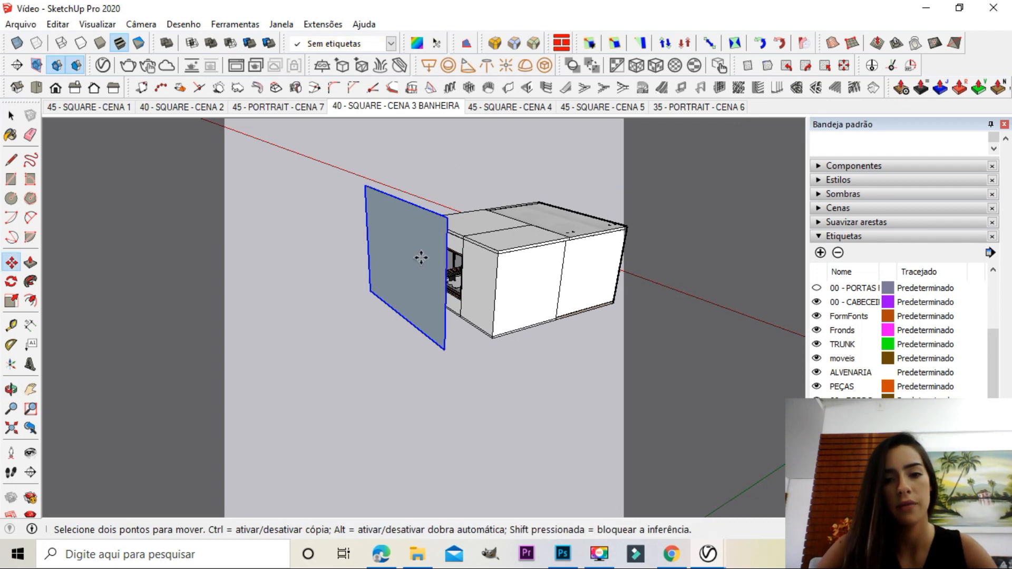
left_click(421, 257)
key("Escape")
middle_click_drag(477, 249, 176, 202)
left_click(398, 106)
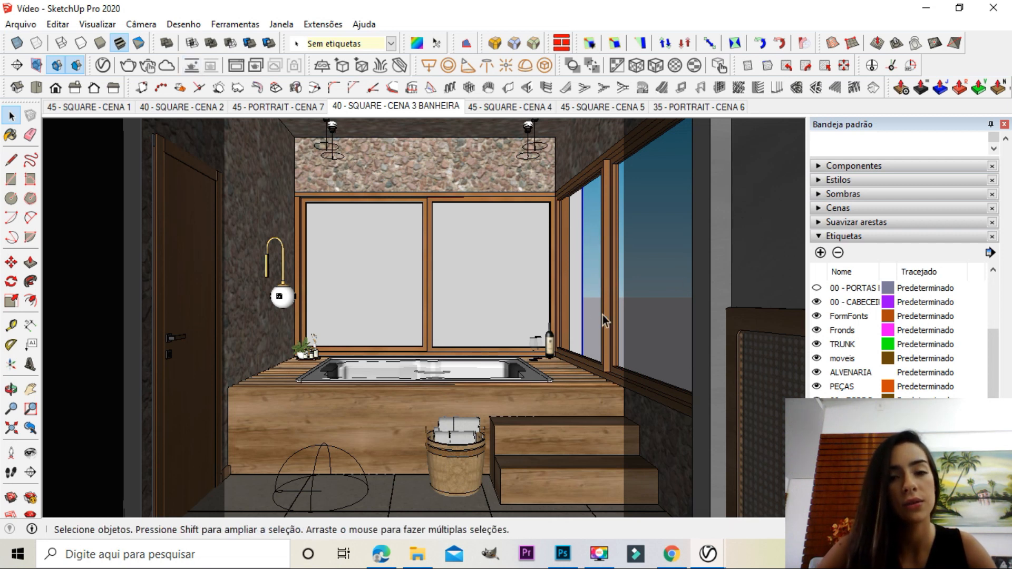
Stretch the background panel's edge sideways inside its group until it covers the side windows in the bathtub scene view
middle_click_drag(389, 145, 486, 503)
scroll(387, 223, "down", 3)
scroll(416, 233, "down", 6)
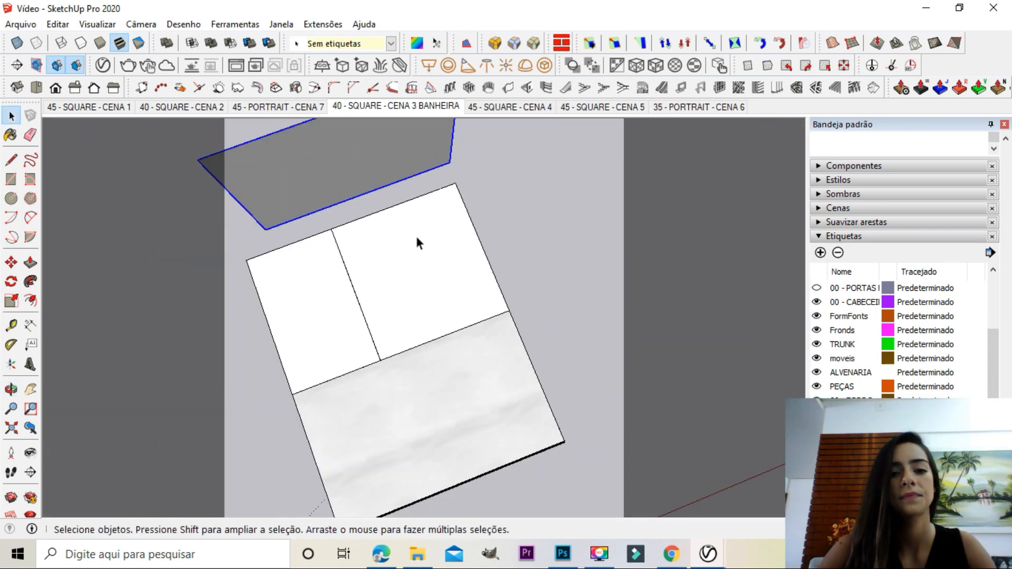
middle_click_drag(419, 187, 420, 197)
scroll(469, 214, "up", 5)
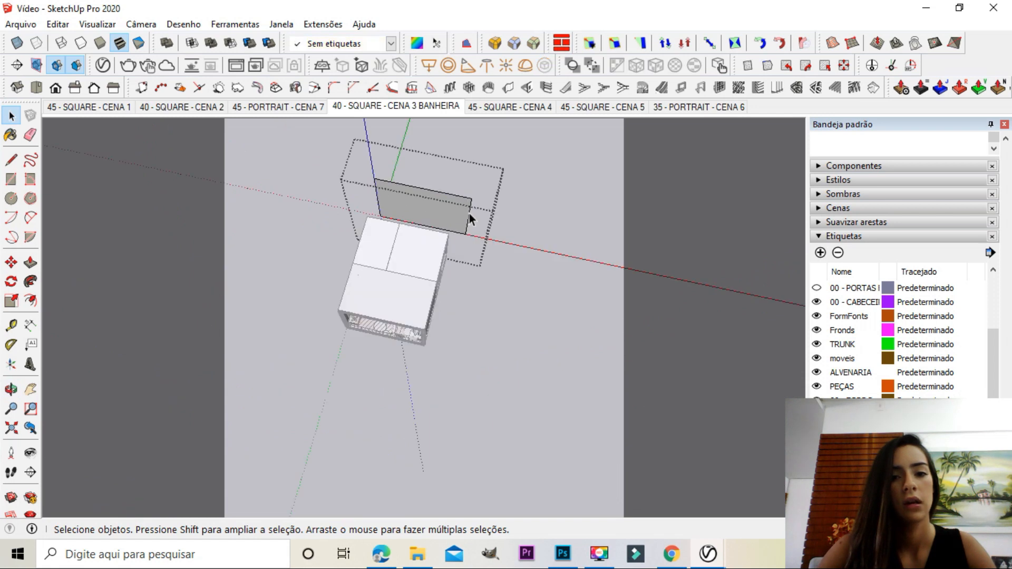
key("m")
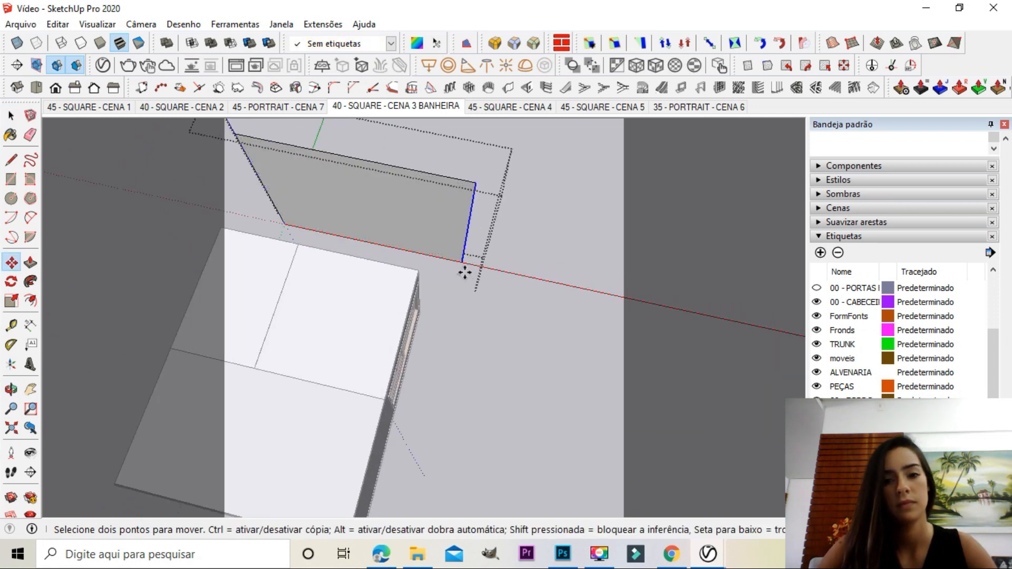
left_click(462, 263)
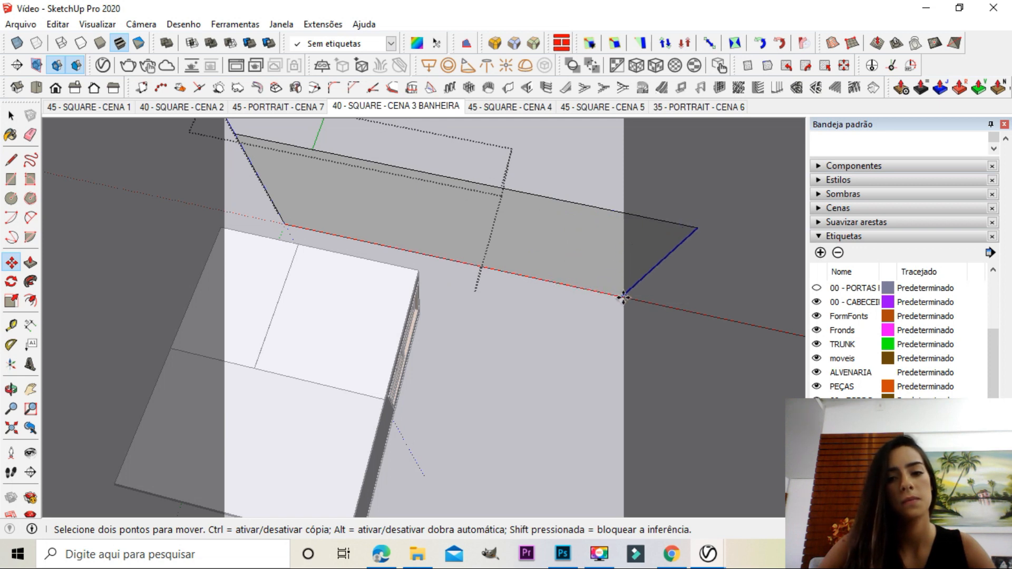
left_click(624, 296)
key("space")
key("Escape")
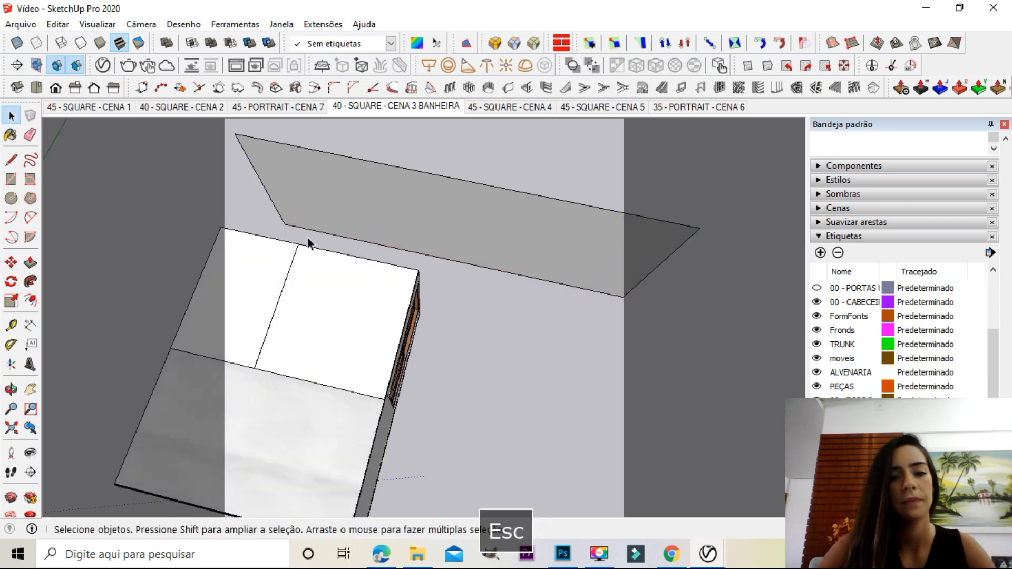
left_click(434, 106)
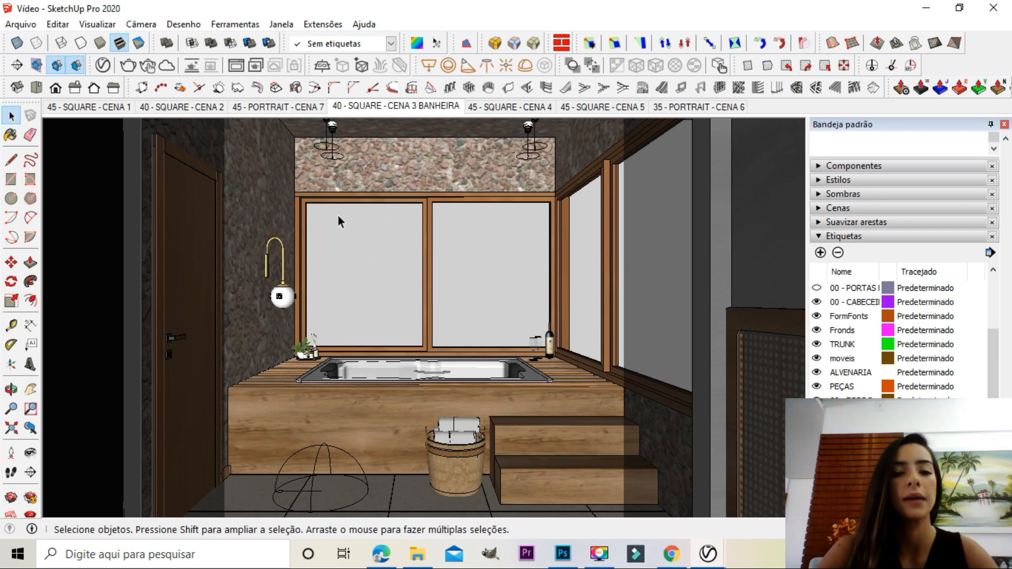
Create a new material named 00_BACKGROUND using the sunset-972252 image as its texture
scroll(329, 183, "up", 6)
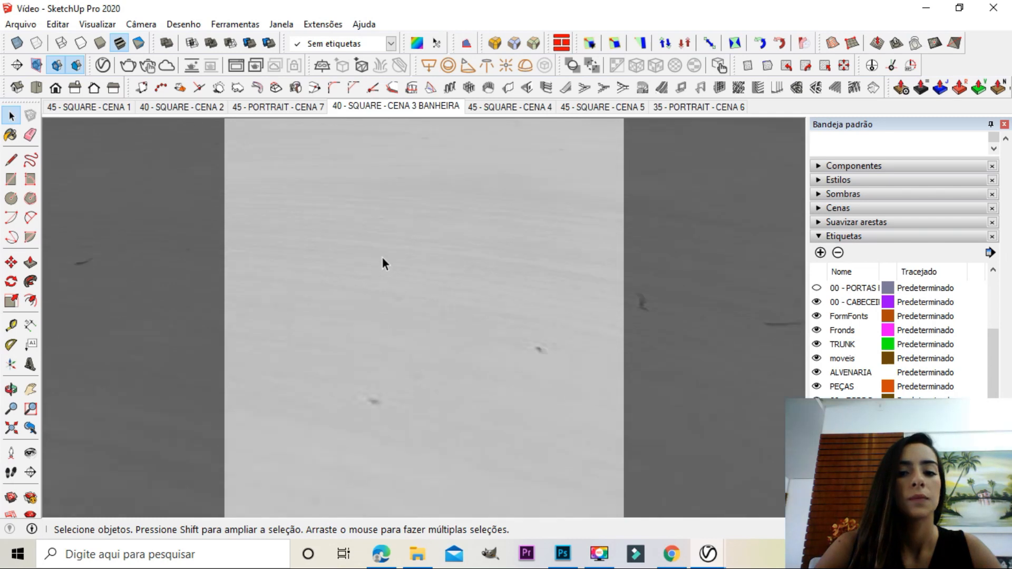
scroll(457, 274, "down", 8)
middle_click_drag(454, 245, 382, 250)
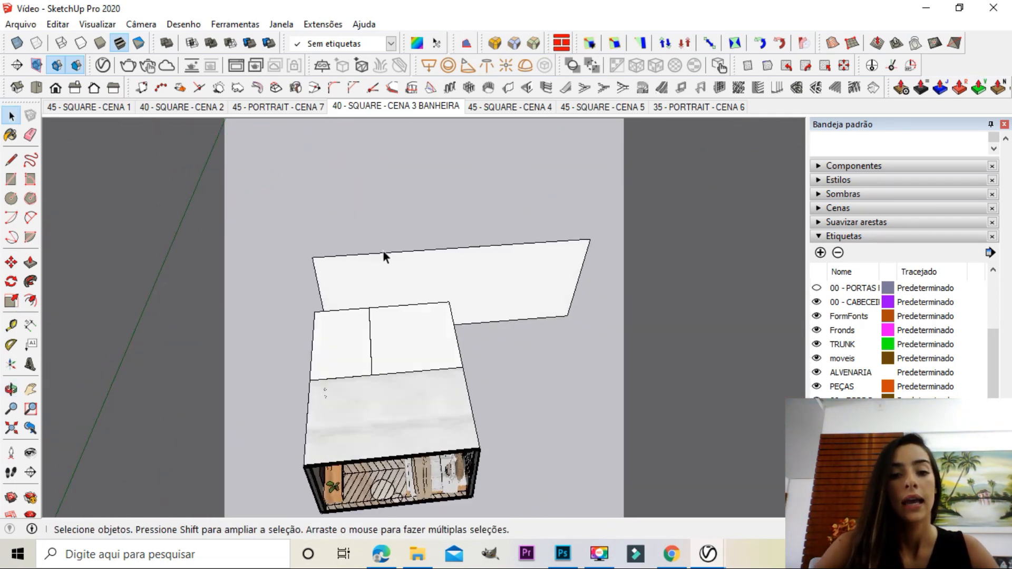
scroll(375, 273, "up", 1)
scroll(375, 273, "up", 3)
key("Escape")
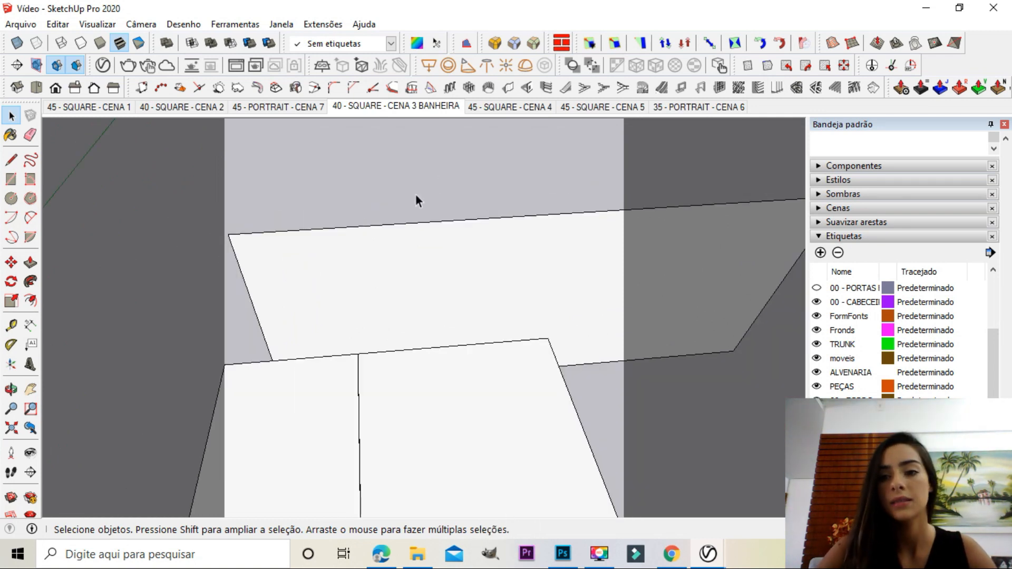
scroll(892, 164, "up", 5)
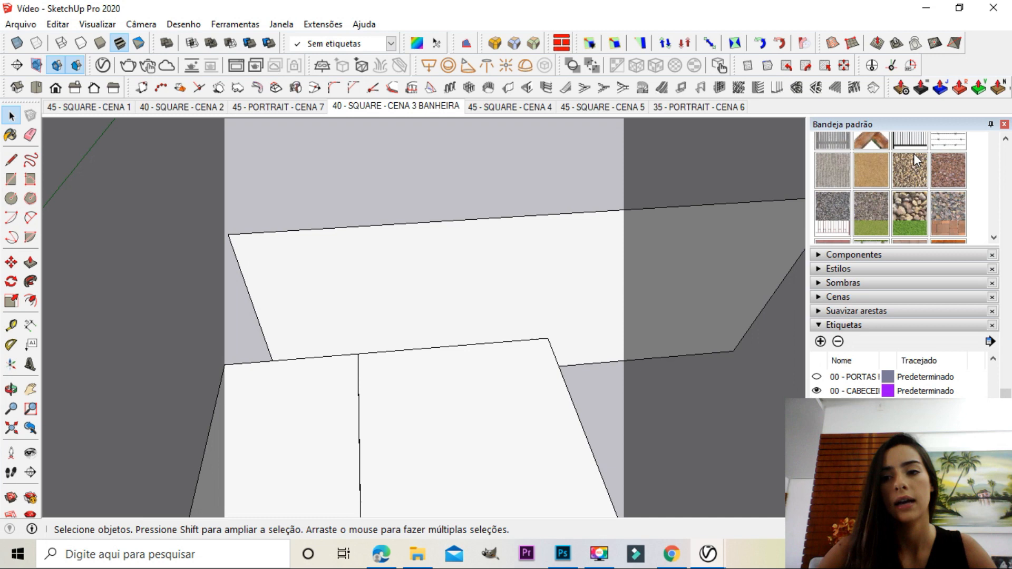
scroll(883, 213, "up", 3)
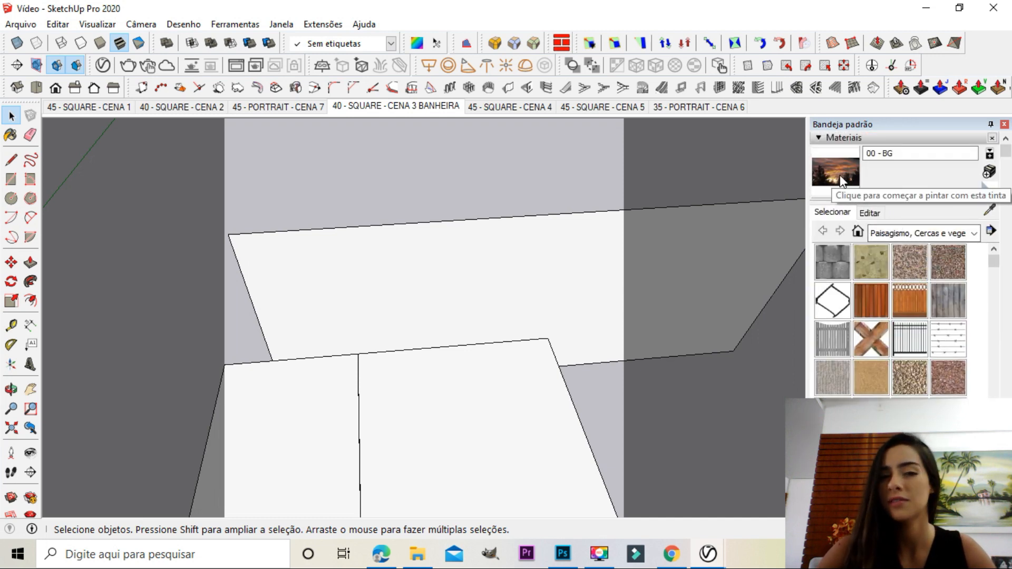
left_click(989, 172)
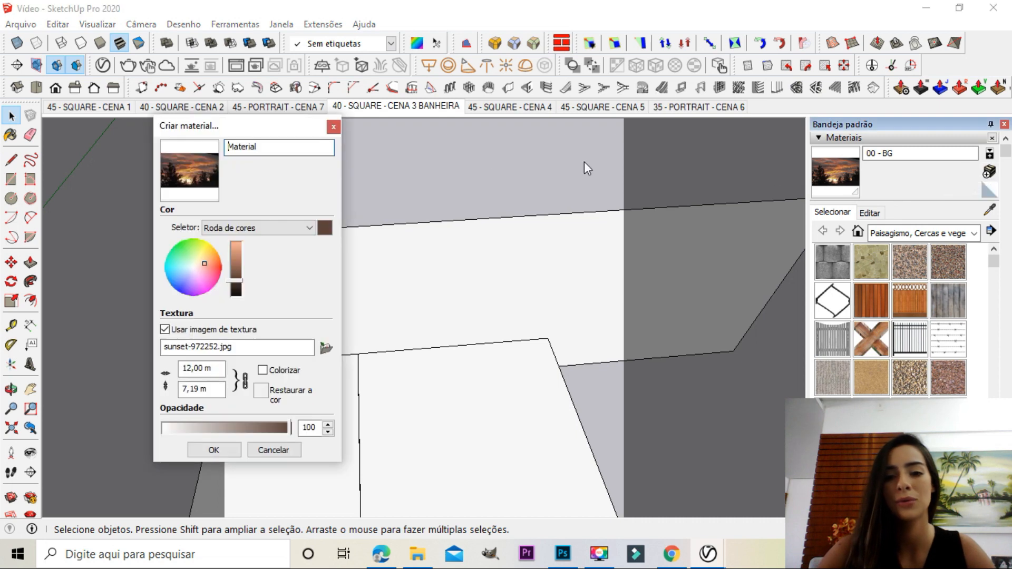
type("00_BACKGROUND")
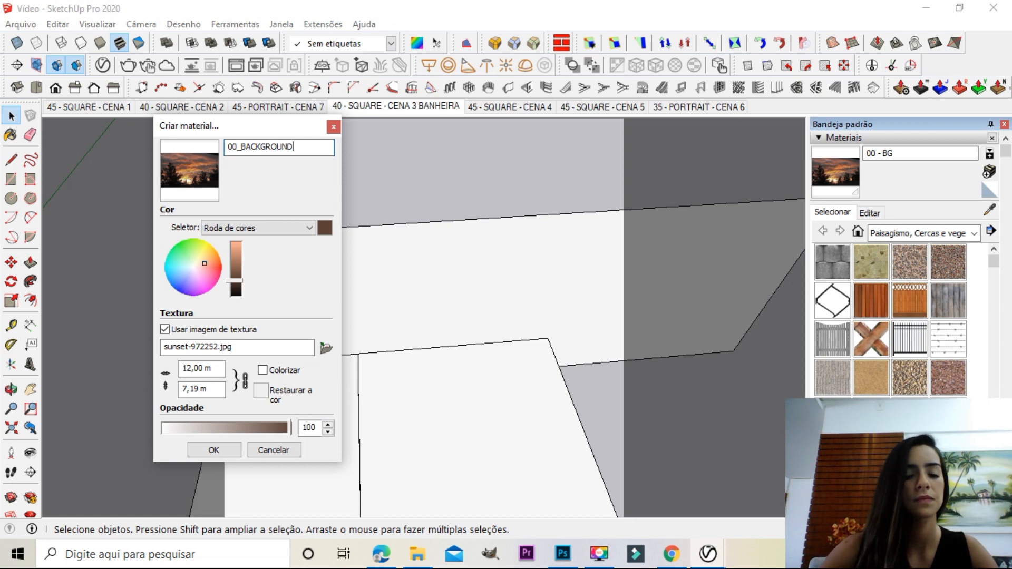
left_click(326, 349)
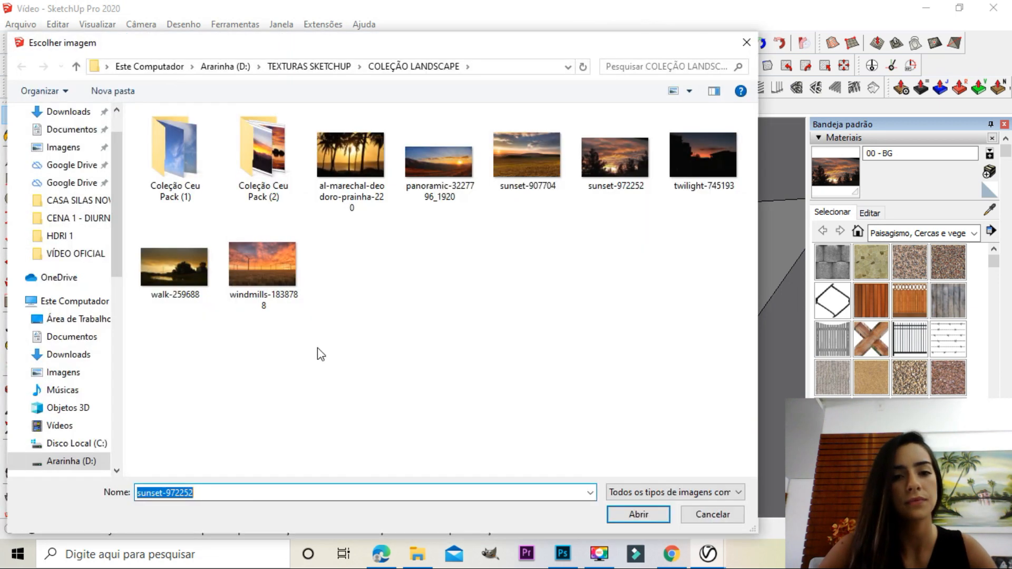
double_click(635, 161)
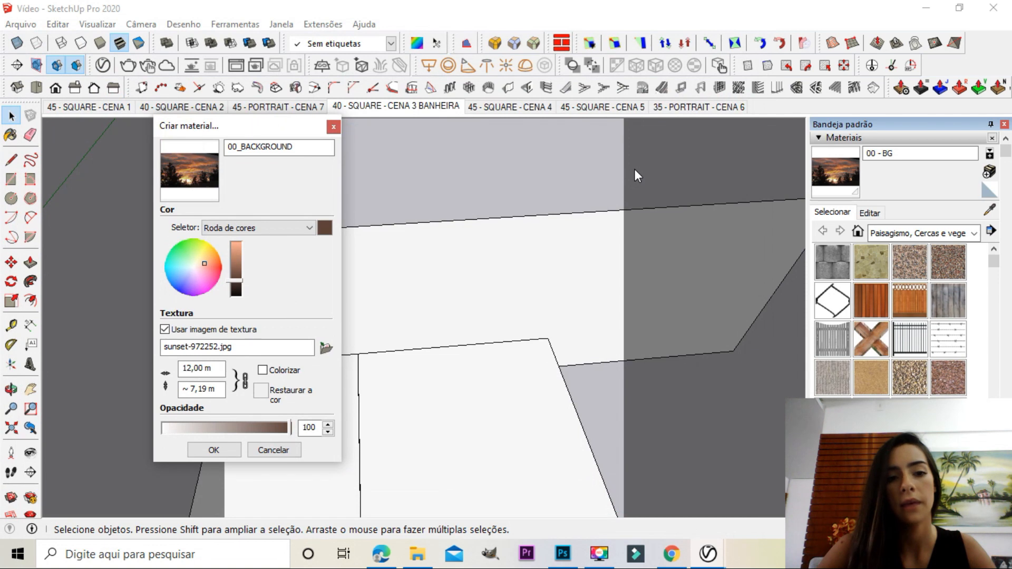
left_click(224, 450)
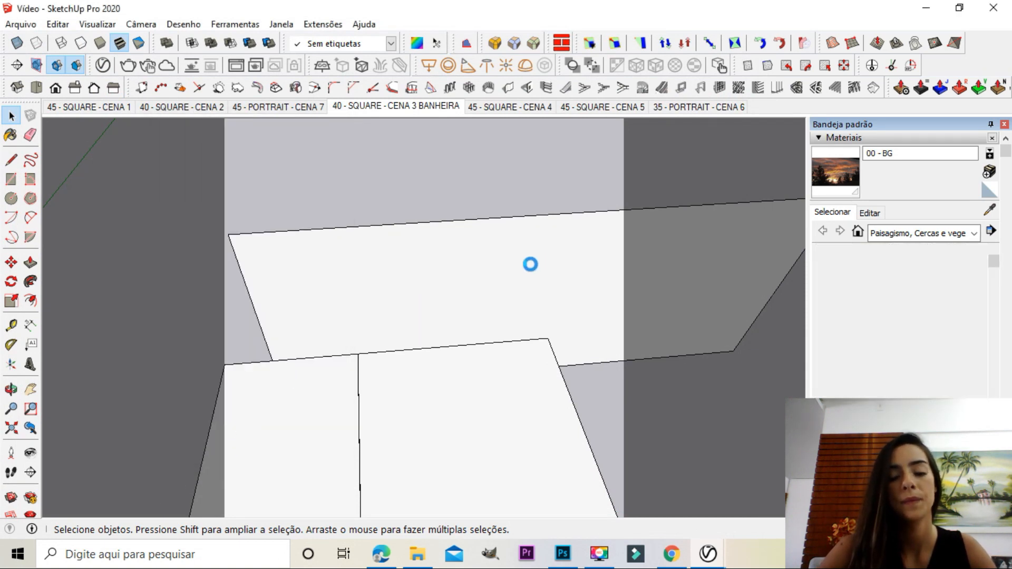
Paint the background panel's face inside its group with the 00_BACKGROUND material
middle_click_drag(390, 216, 466, 304)
left_click(461, 305)
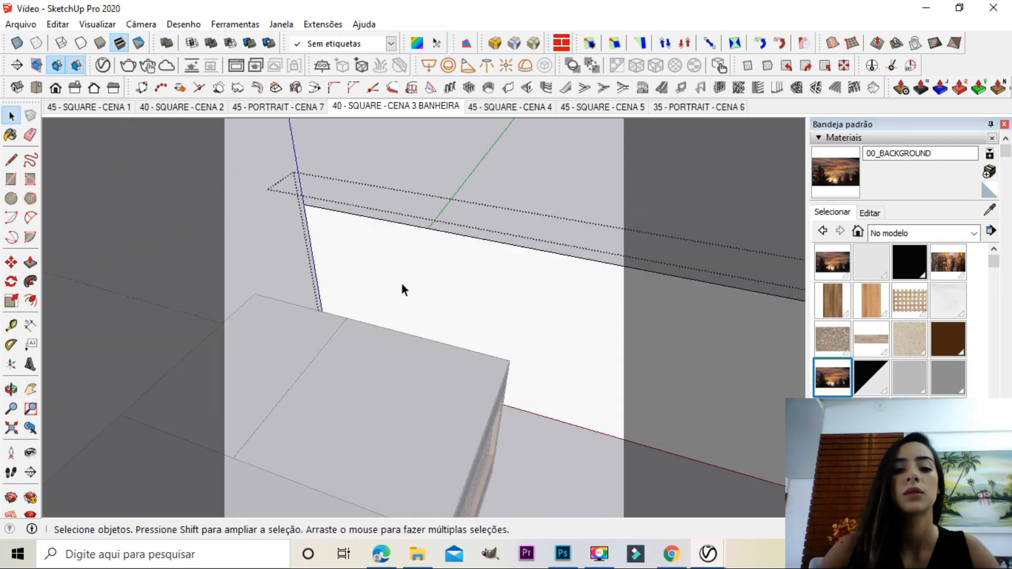
middle_click_drag(412, 262, 439, 262)
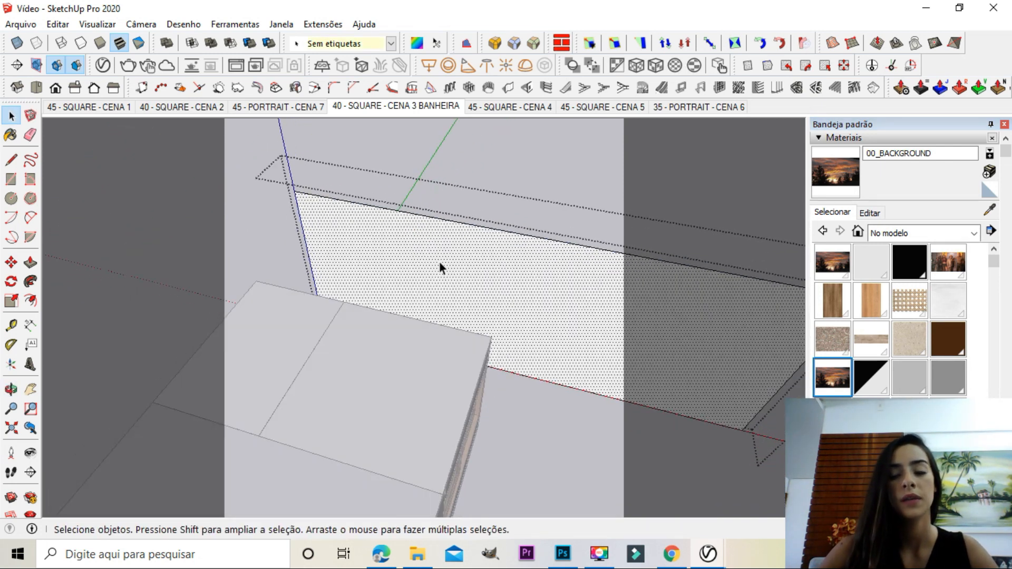
left_click(829, 166)
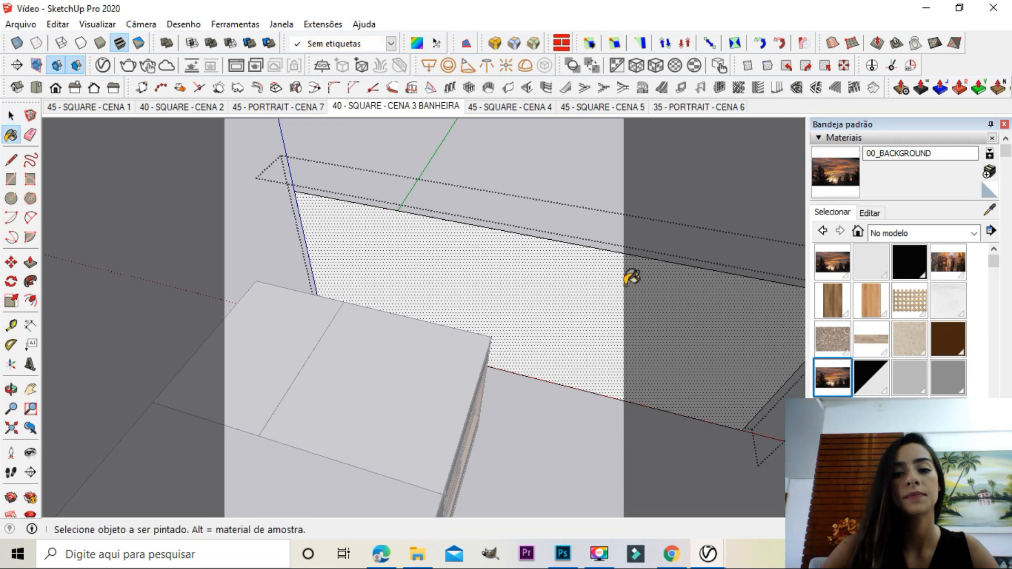
left_click(422, 248)
key("space")
middle_click_drag(458, 277, 508, 257)
scroll(507, 257, "down", 3)
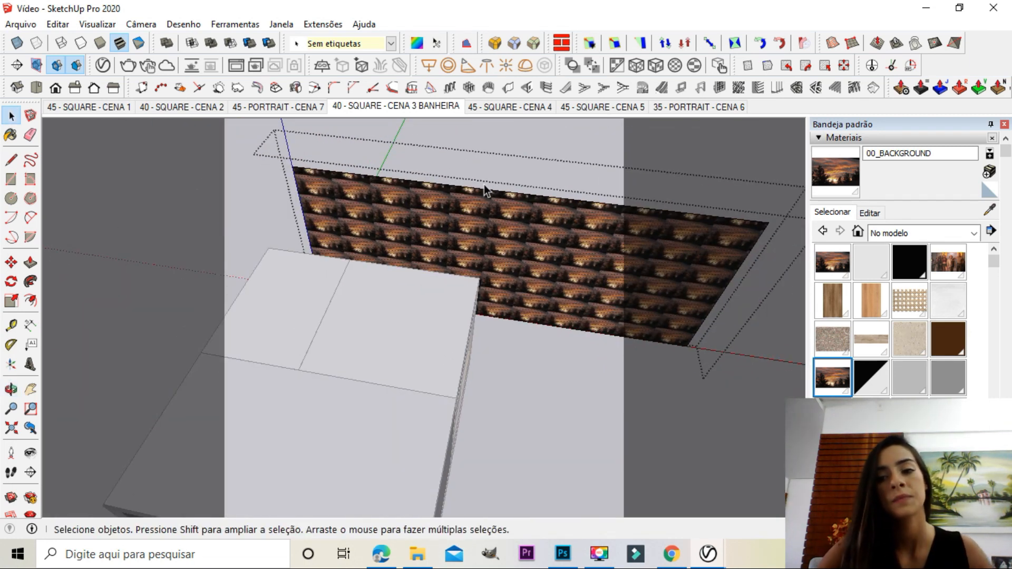
Set the 00_BACKGROUND texture width to 12,00 m and return to scene 40 - SQUARE - CENA 3 BANHEIRA
left_click(871, 214)
left_click_drag(845, 381, 764, 379)
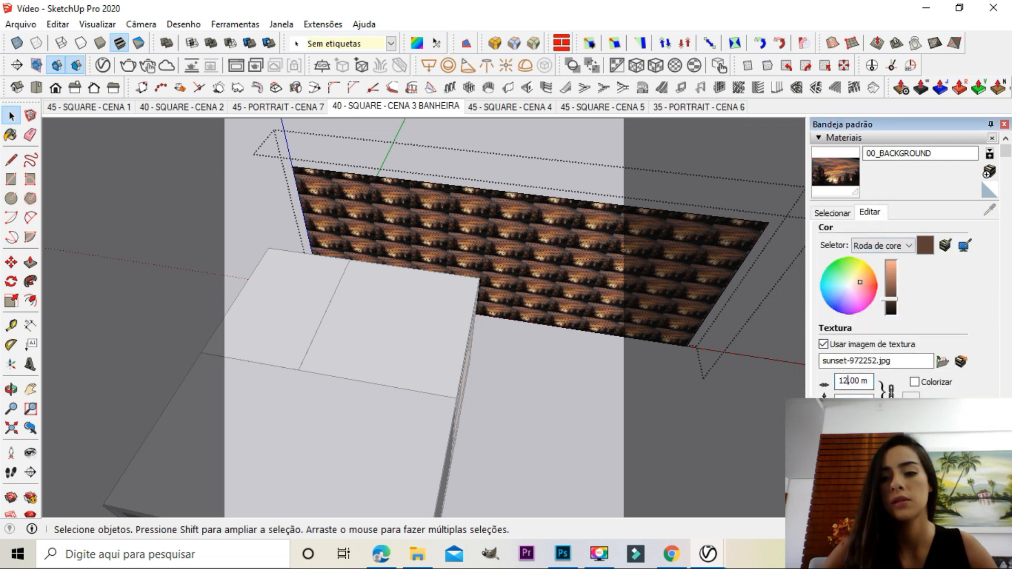
key("Return")
left_click(529, 138)
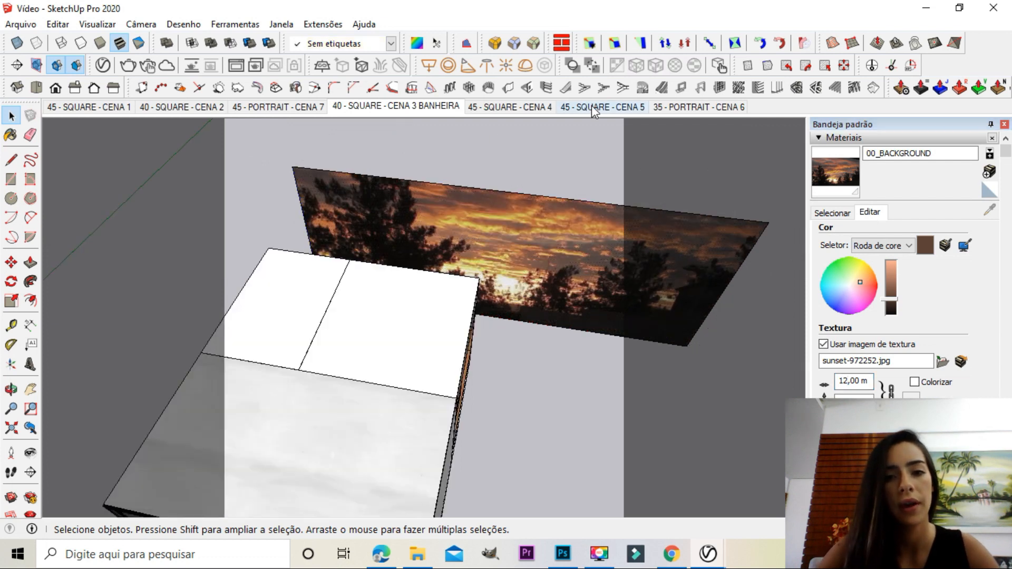
key("space")
left_click(421, 108)
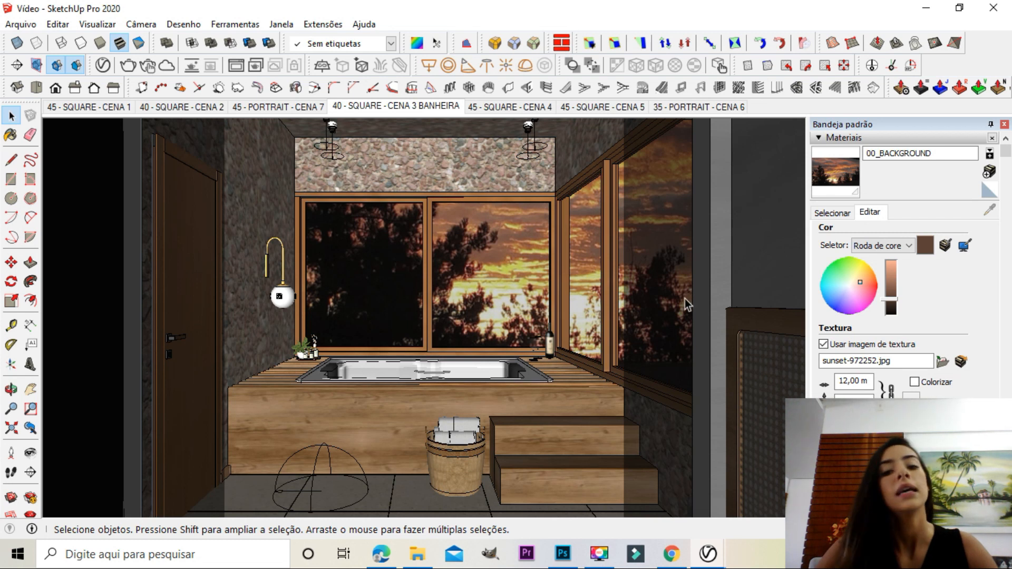
Hide the window frame group around the bathtub to expose the background panel
left_click(437, 261)
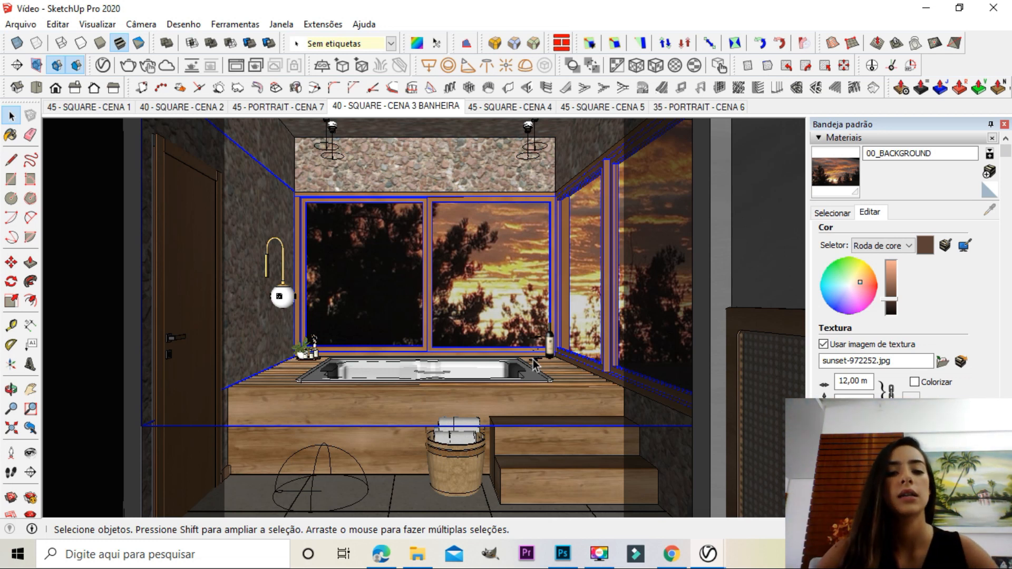
right_click(431, 253)
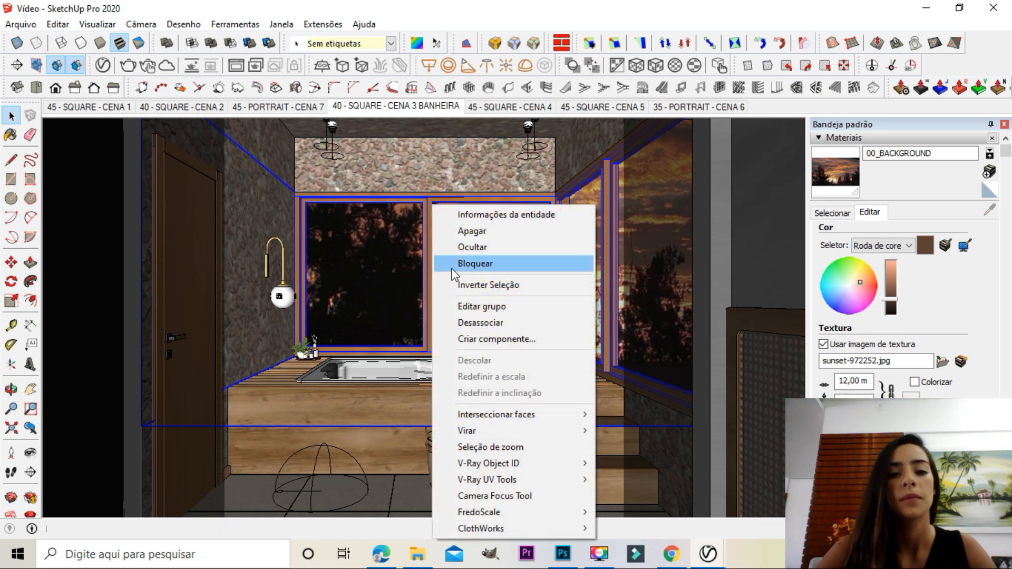
left_click(478, 256)
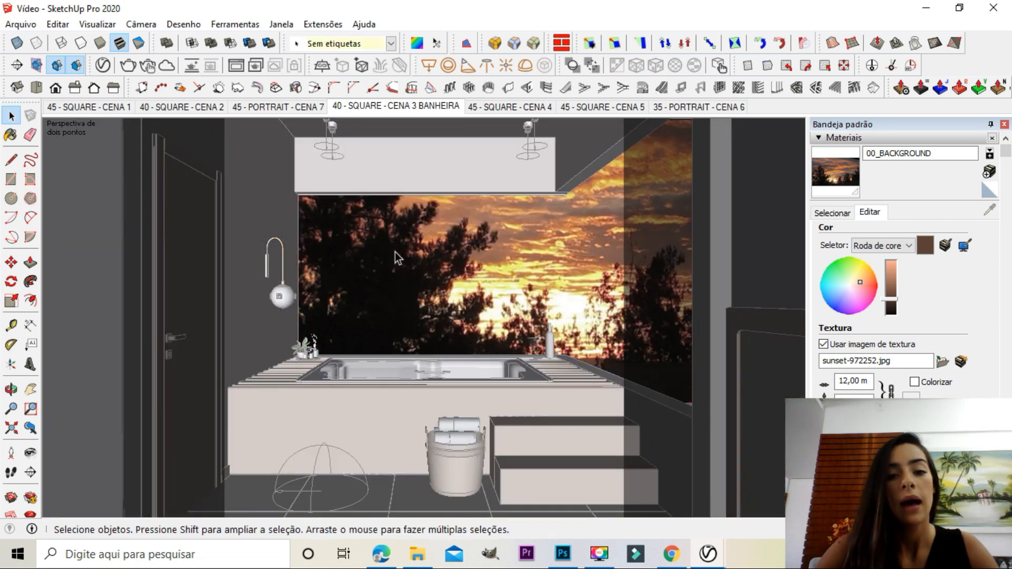
Reposition the sunset texture on the panel's face, shifting it toward the door side so the sun is centred behind the bathtub
right_click(432, 244)
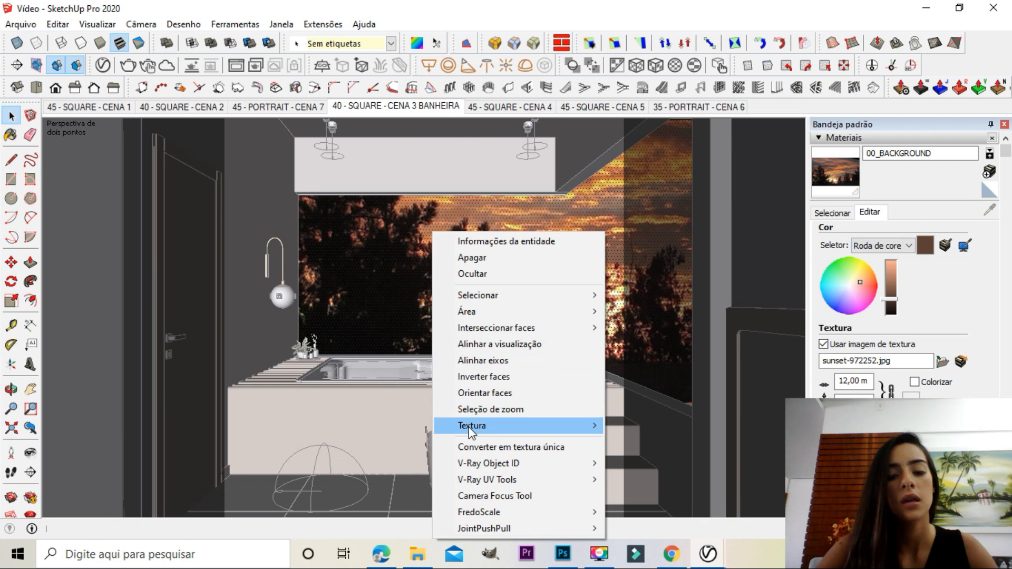
mouse_move(469, 428)
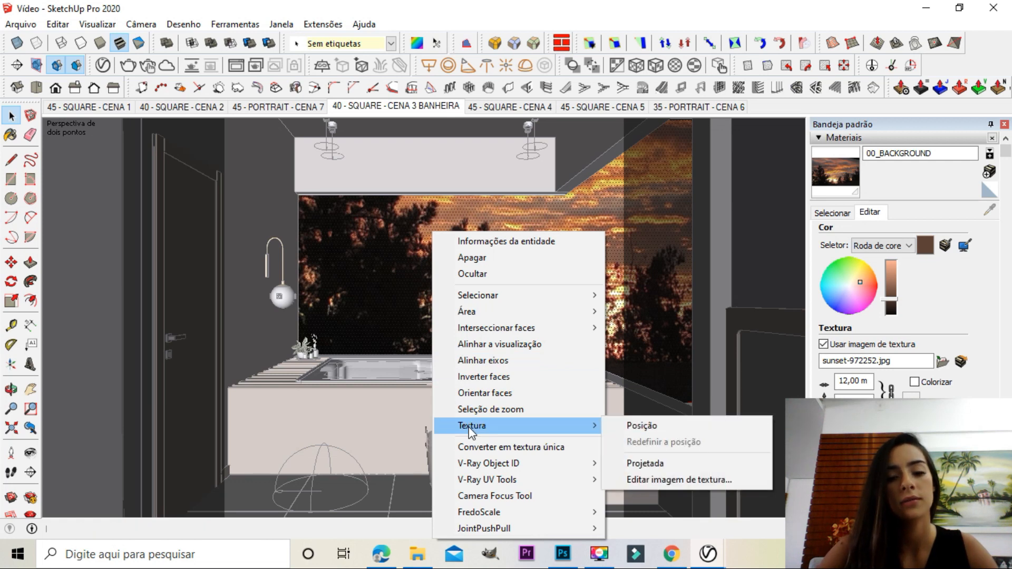
left_click(680, 428)
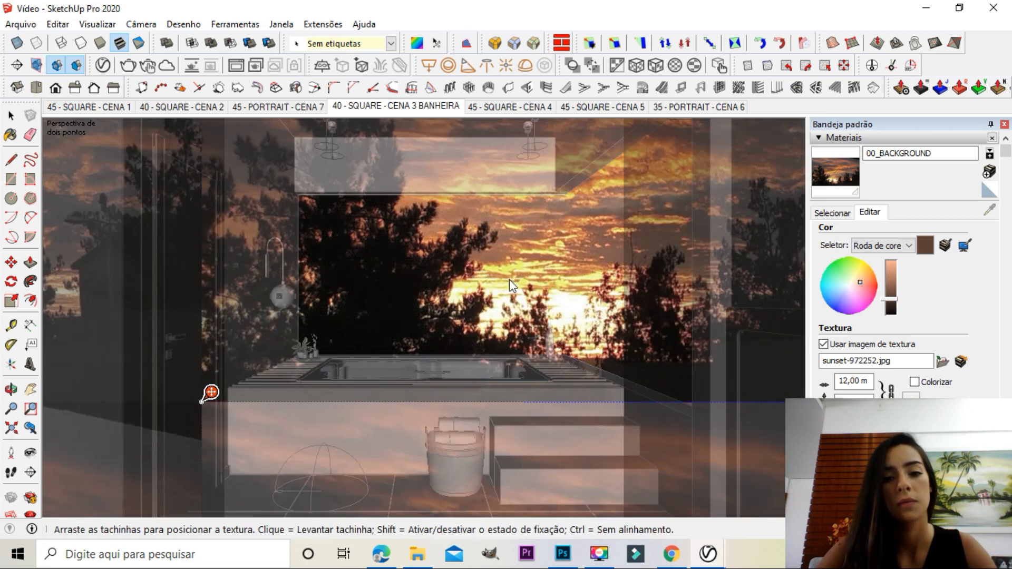
left_click_drag(433, 301, 335, 287)
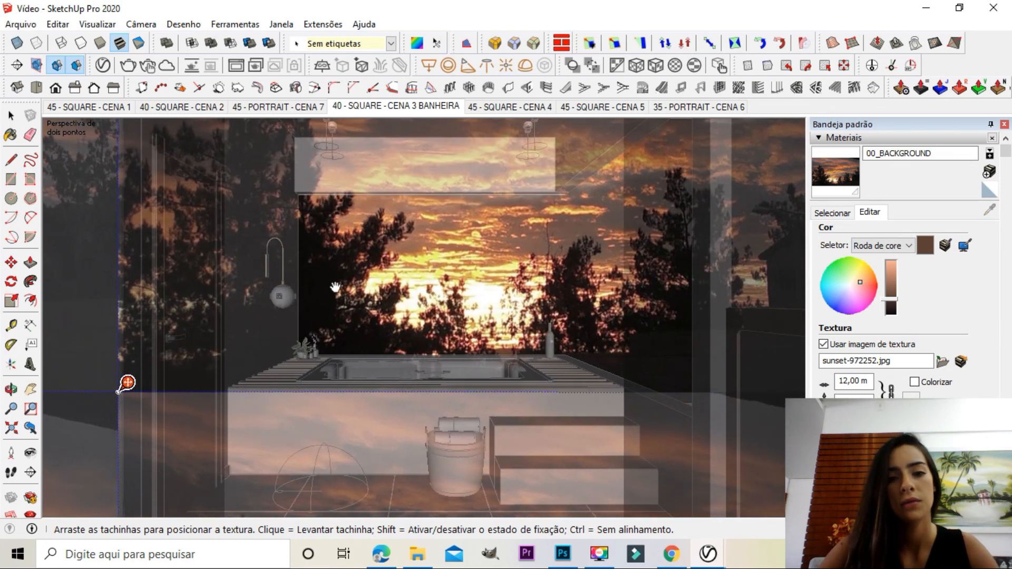
key("Return")
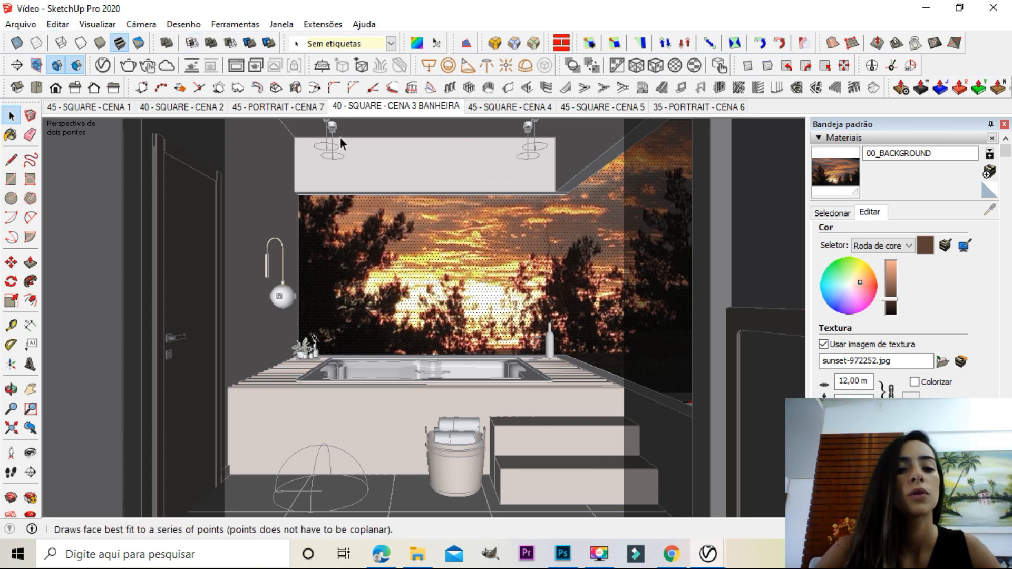
key("Escape")
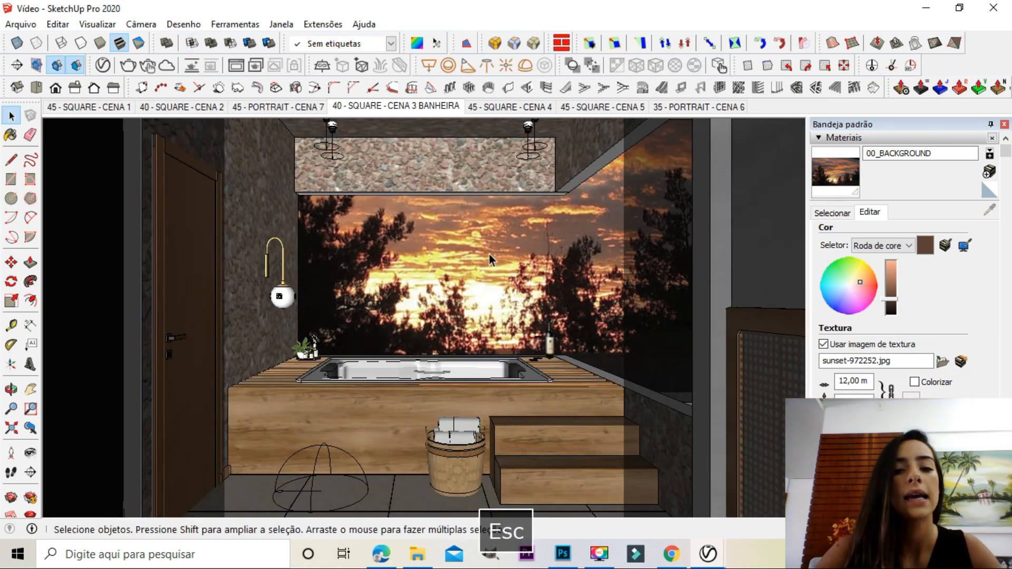
Unhide the last hidden window frames and update scene 40 - SQUARE - CENA 3 BANHEIRA
left_click(17, 26)
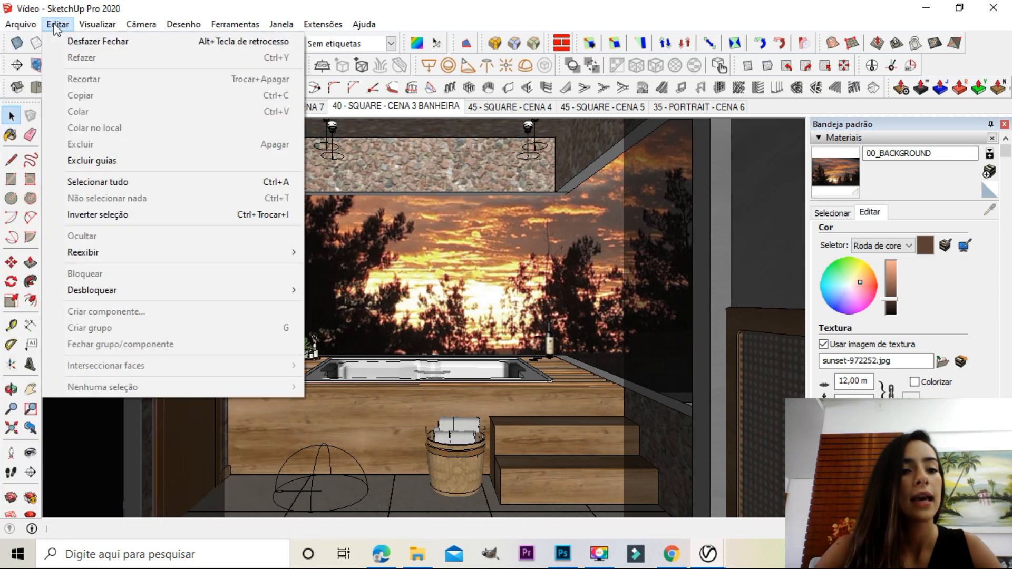
left_click(57, 24)
left_click(57, 24)
mouse_move(156, 260)
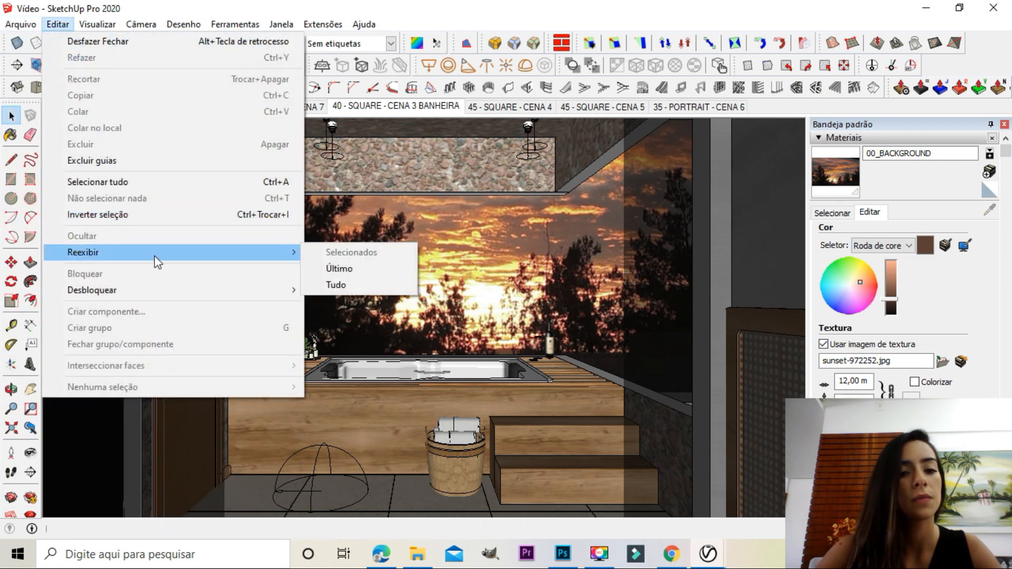
left_click(363, 272)
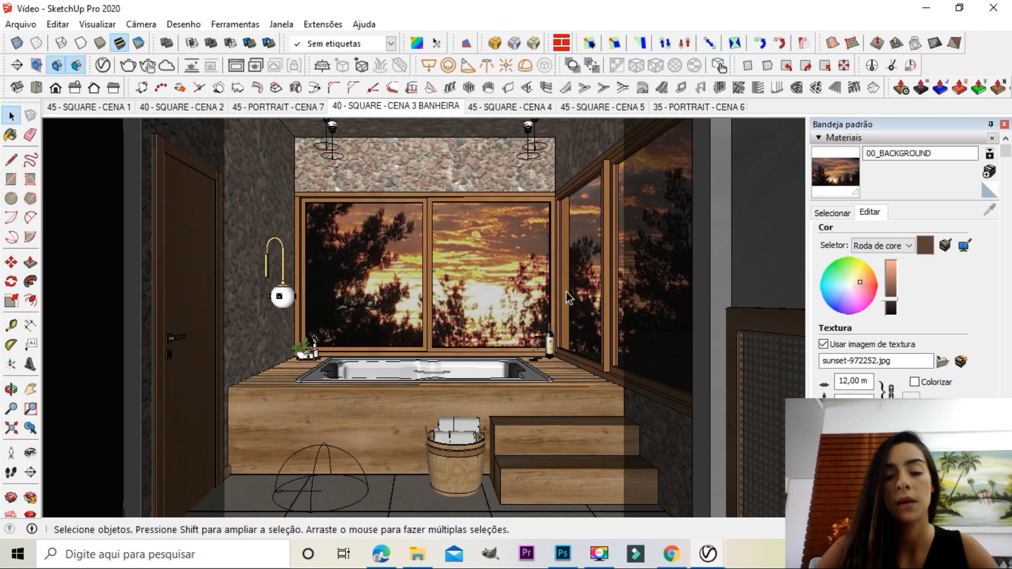
right_click(402, 108)
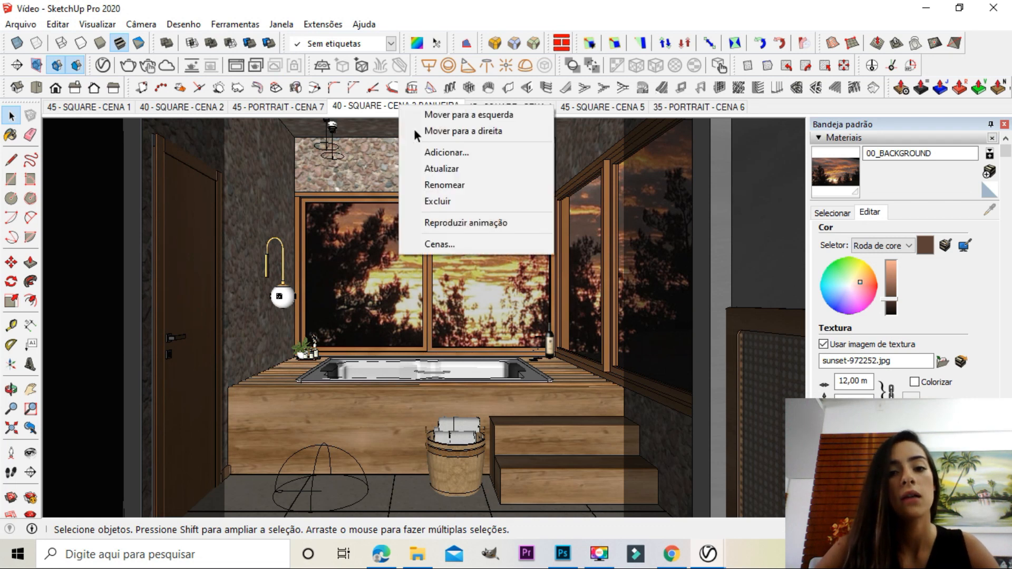
left_click(435, 169)
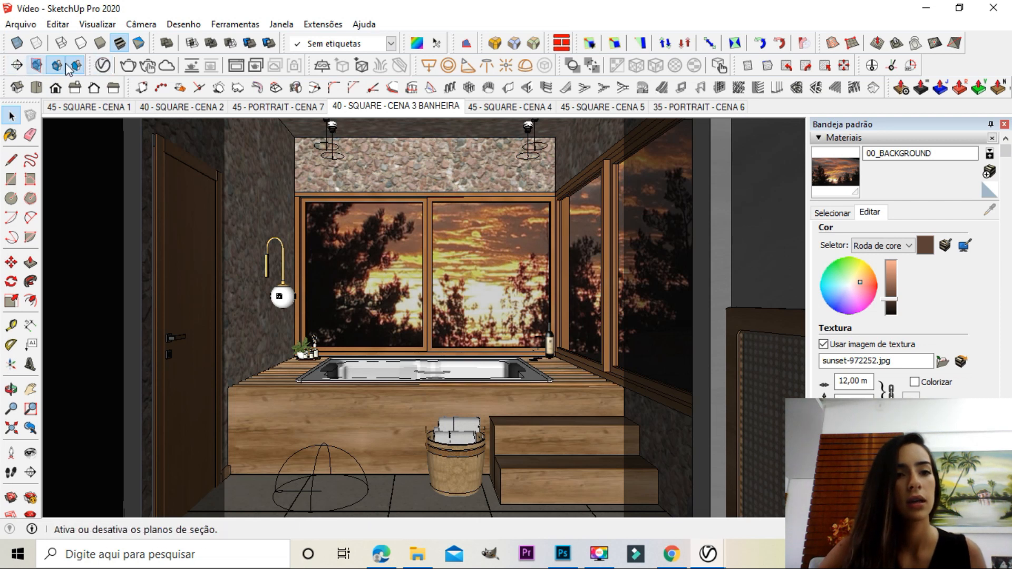
Run a V-Ray test render of the bathtub scene, stop it during the prepass and close the frame buffer
left_click(103, 65)
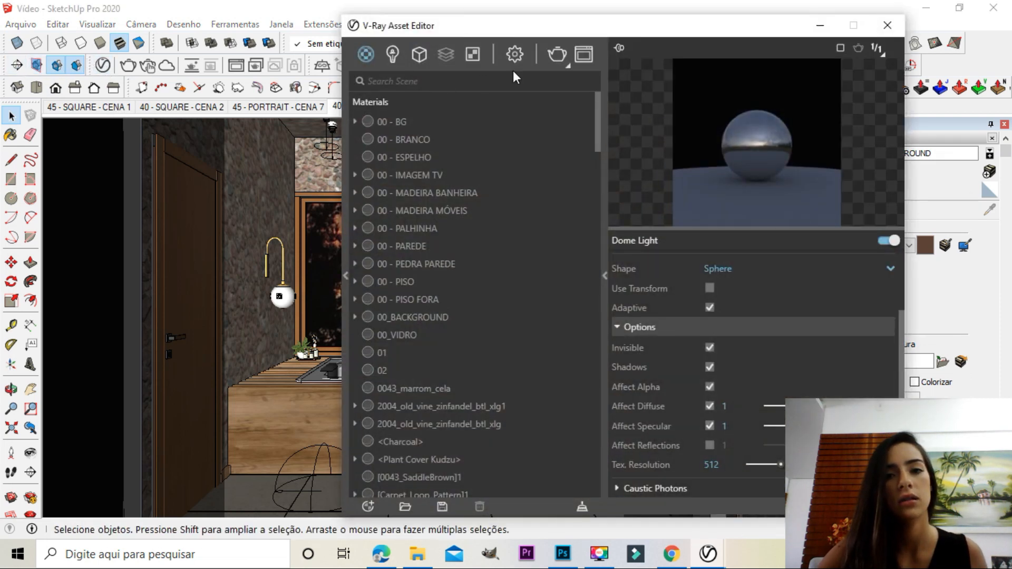
left_click(556, 54)
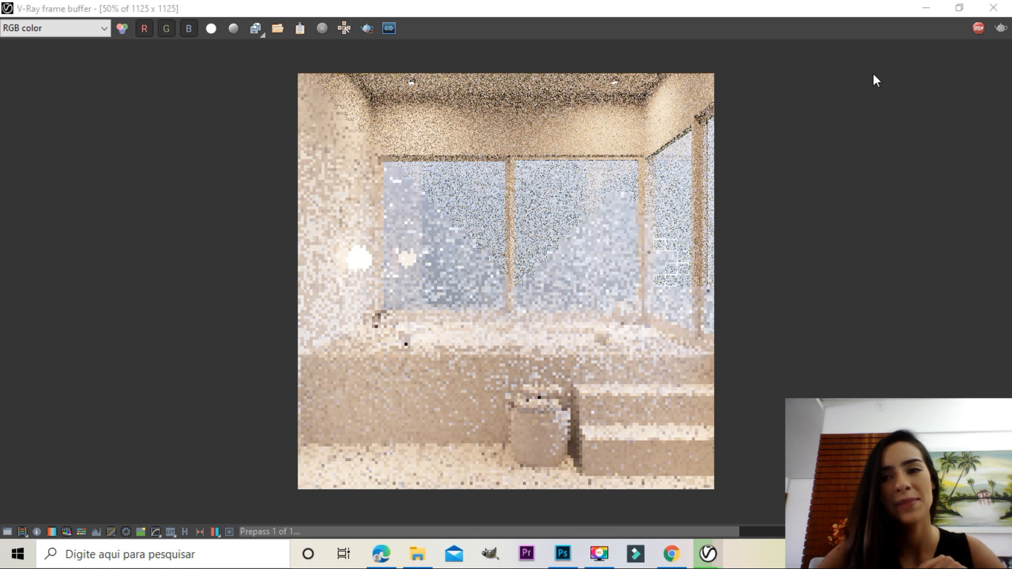
left_click(979, 28)
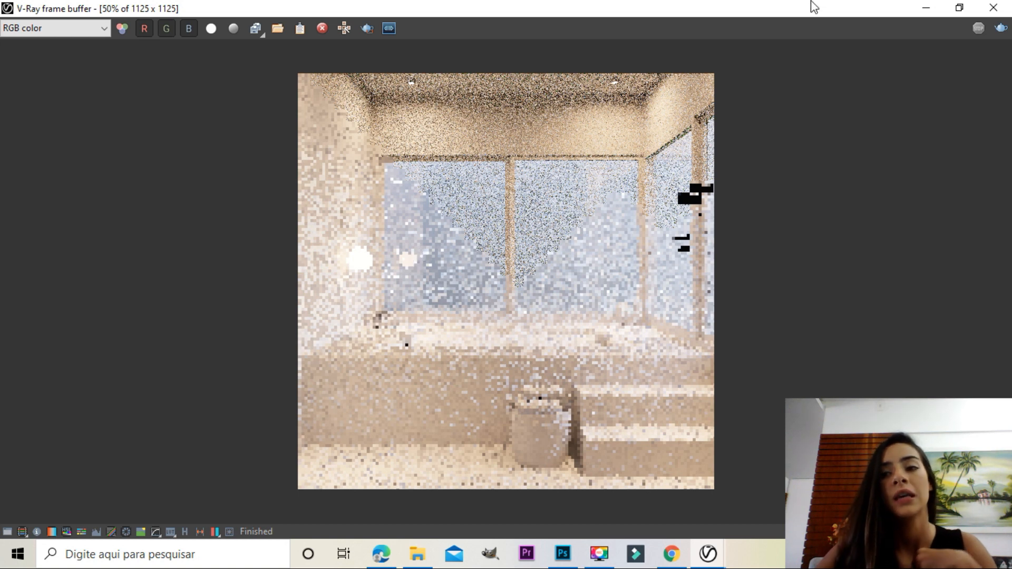
left_click(993, 7)
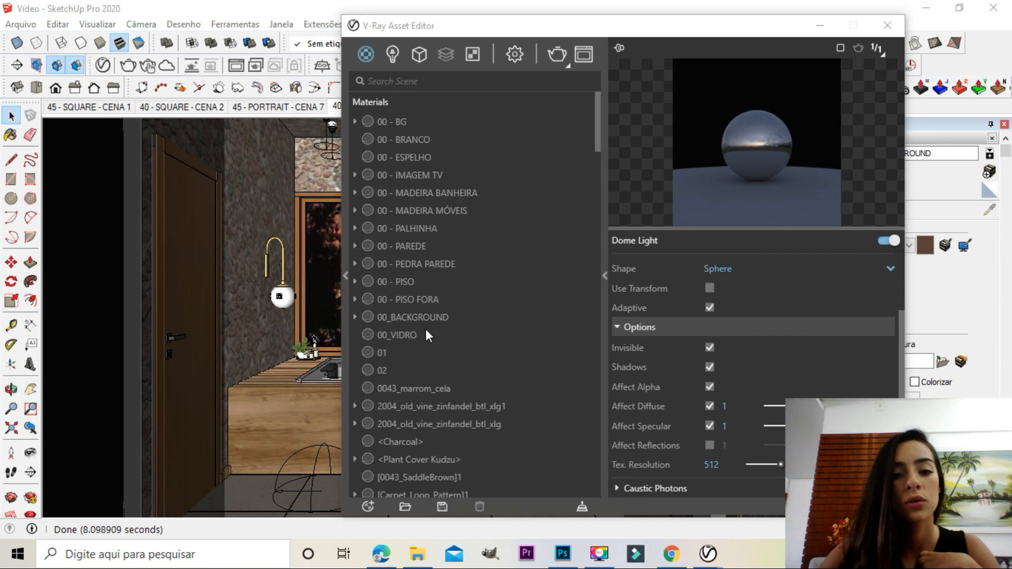
Select the 00_BACKGROUND material to review its settings and render the bathtub scene with V-Ray
left_click_drag(419, 25, 409, 11)
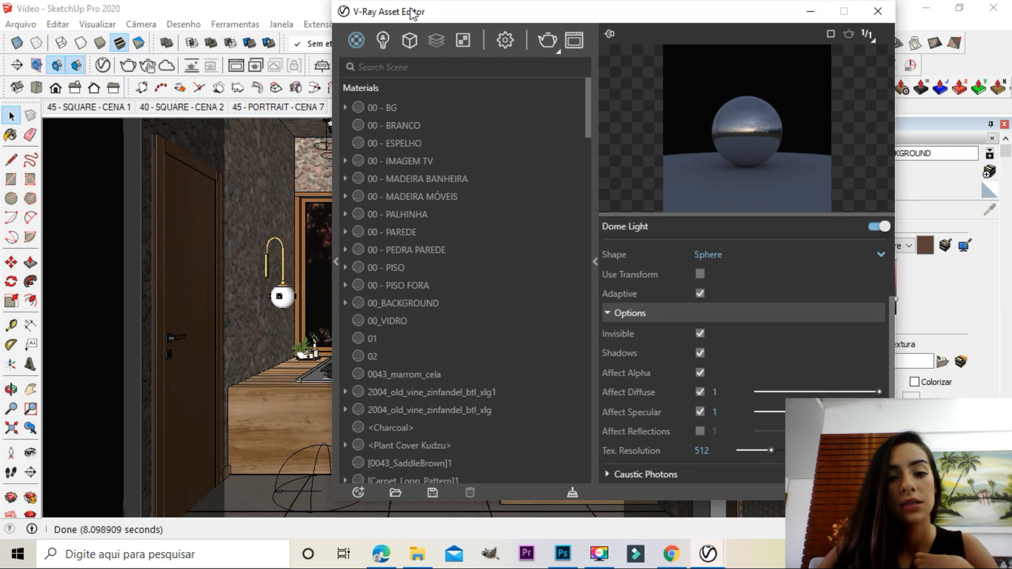
left_click(374, 304)
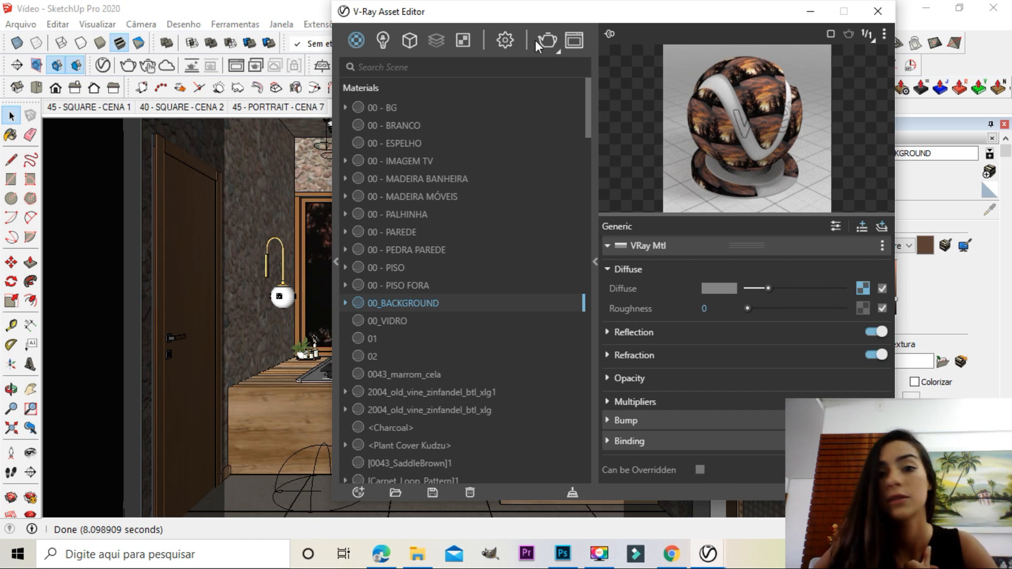
left_click(548, 40)
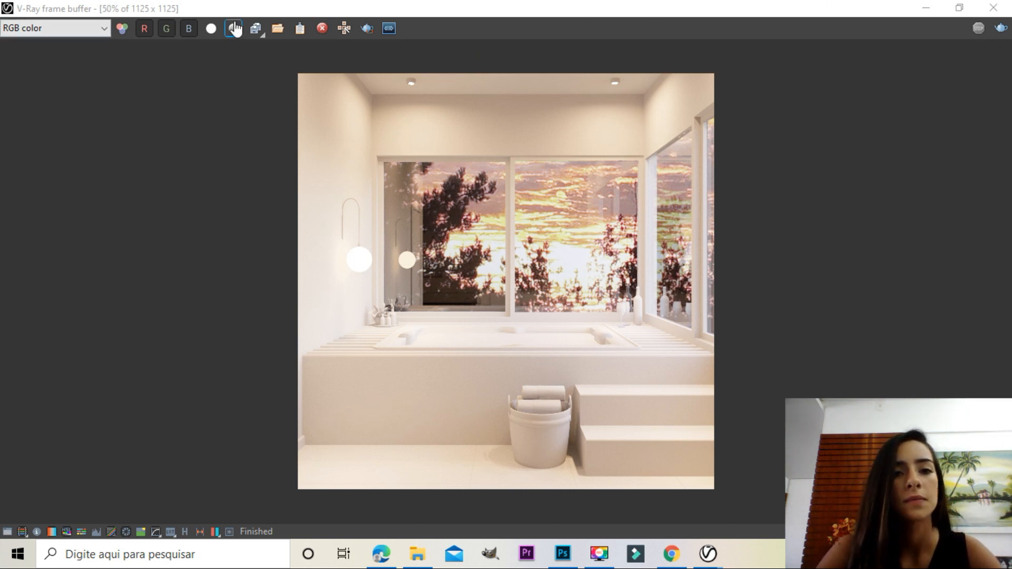
Save the finished bathtub render to the frame buffer's history and minimize the frame buffer
left_click(185, 532)
left_click(19, 30)
left_click(69, 101)
left_click(232, 153)
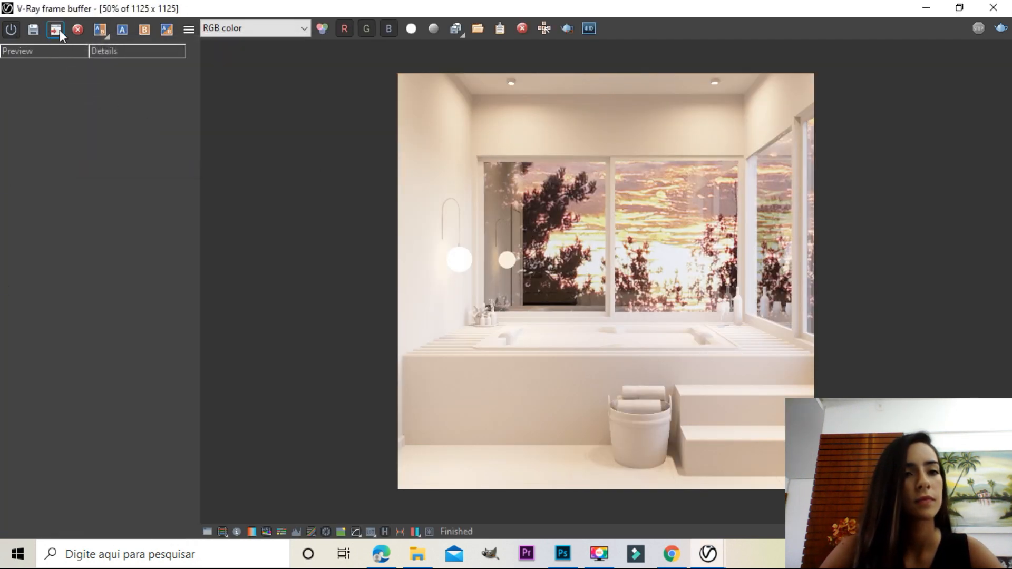
left_click(33, 29)
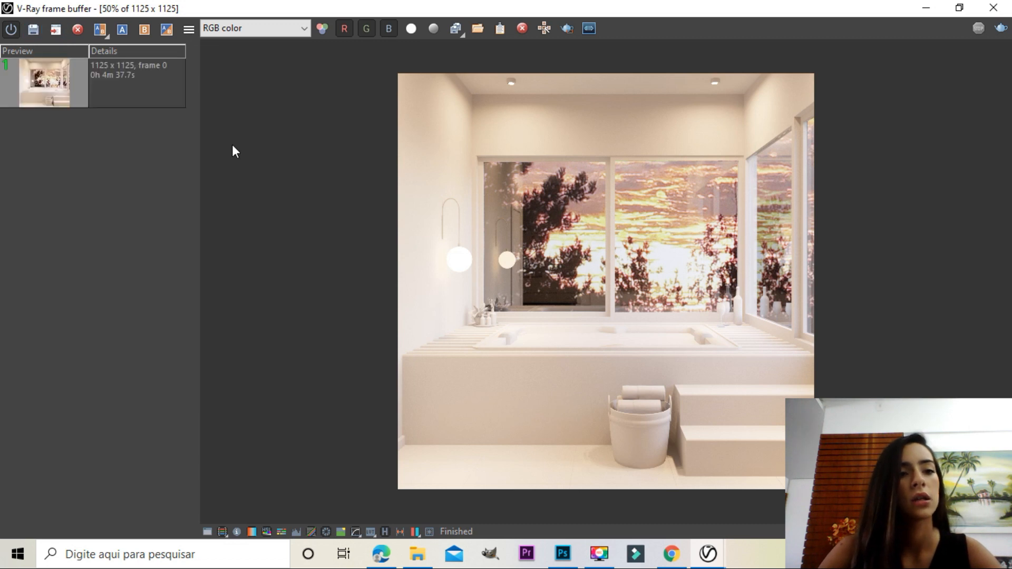
left_click(927, 10)
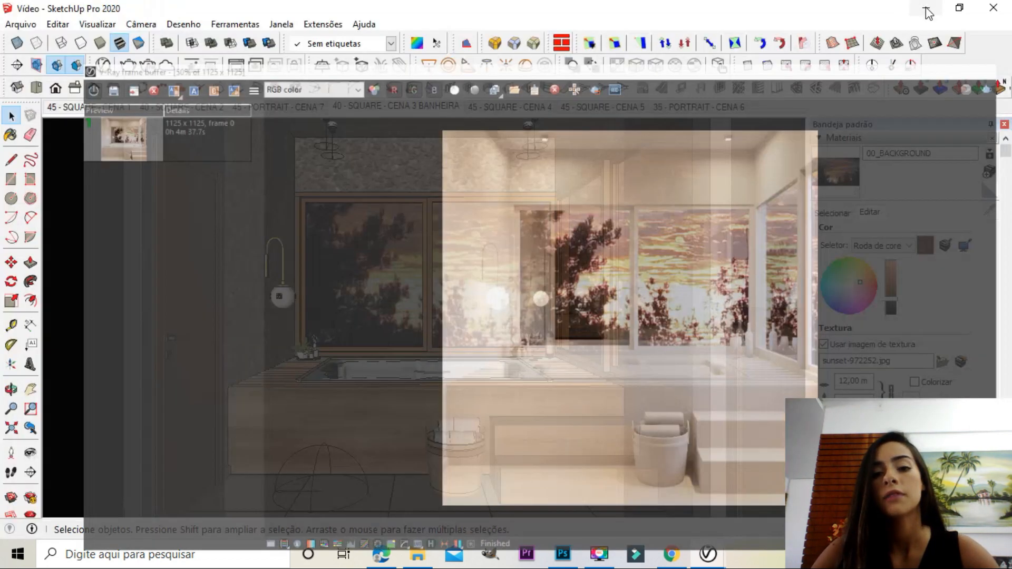
Bring back the V-Ray Asset Editor and set the 00_BACKGROUND material's binding texture mode to Custom mode
mouse_move(703, 554)
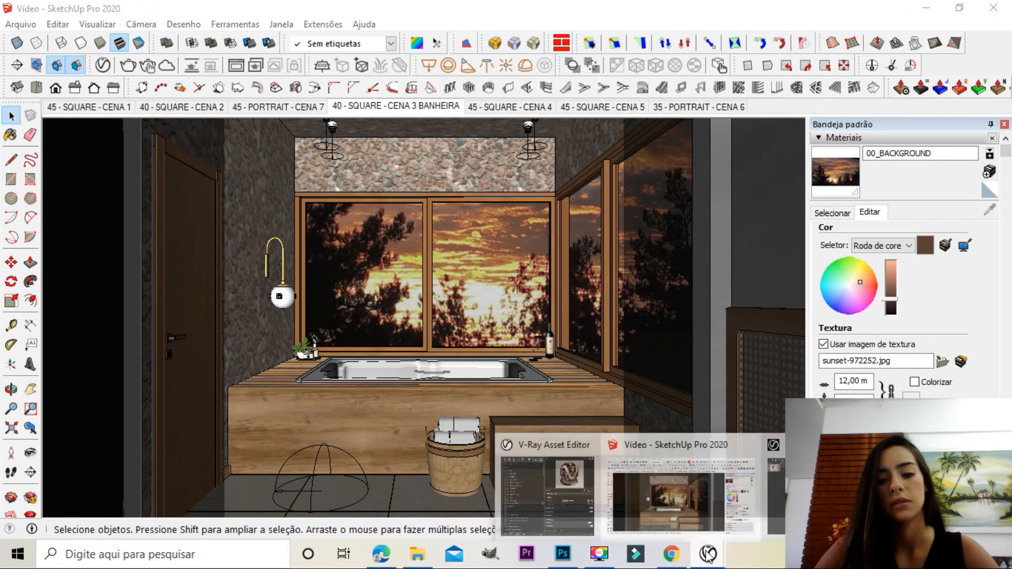
left_click(539, 480)
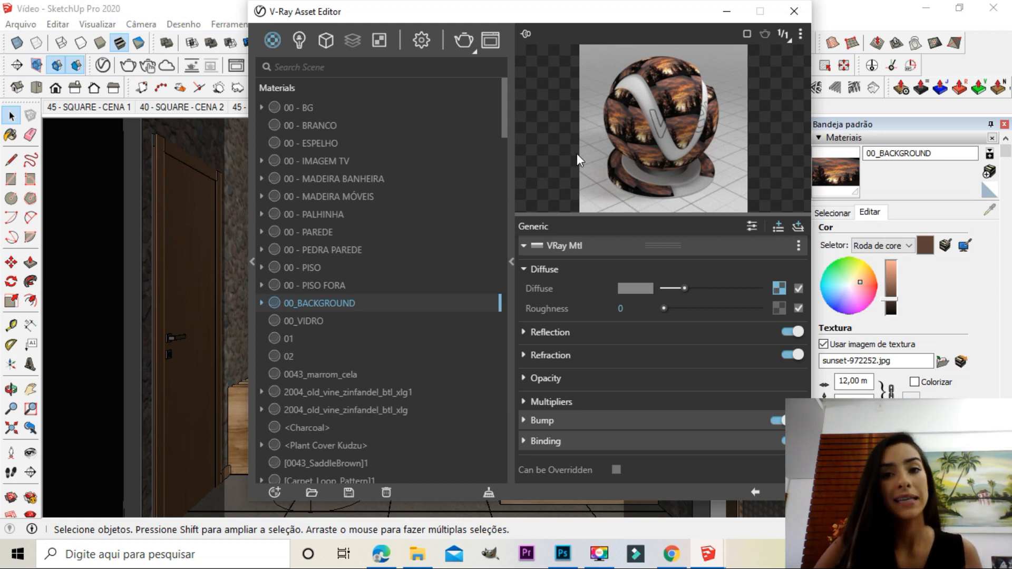
left_click_drag(525, 16, 765, 27)
left_click_drag(594, 22, 265, 20)
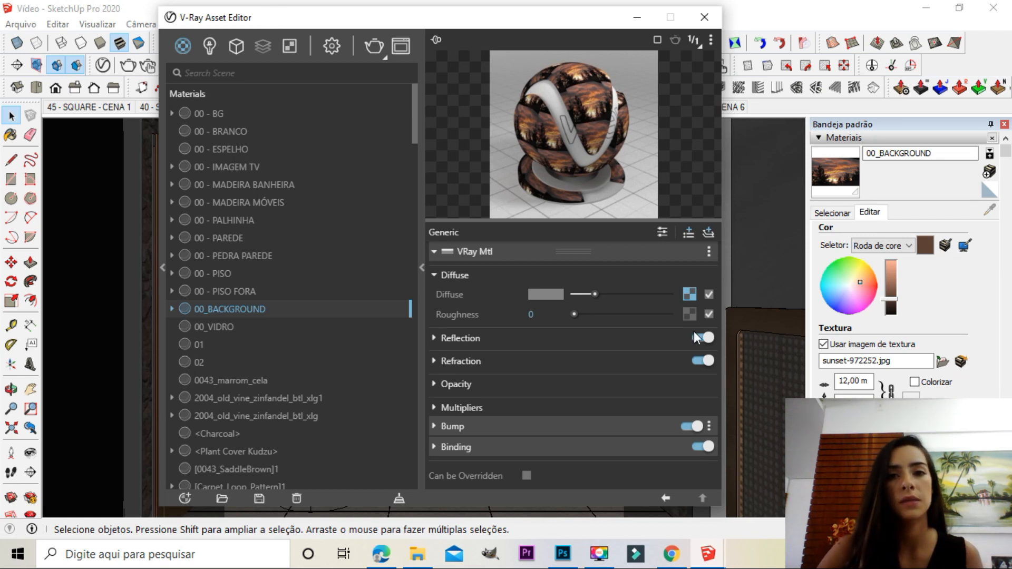
left_click(456, 447)
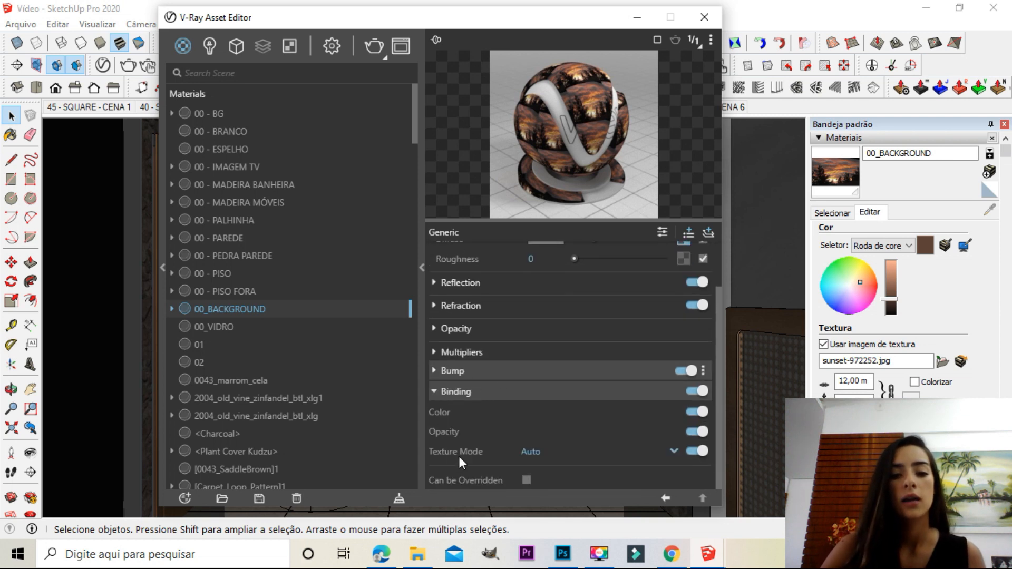
left_click(530, 451)
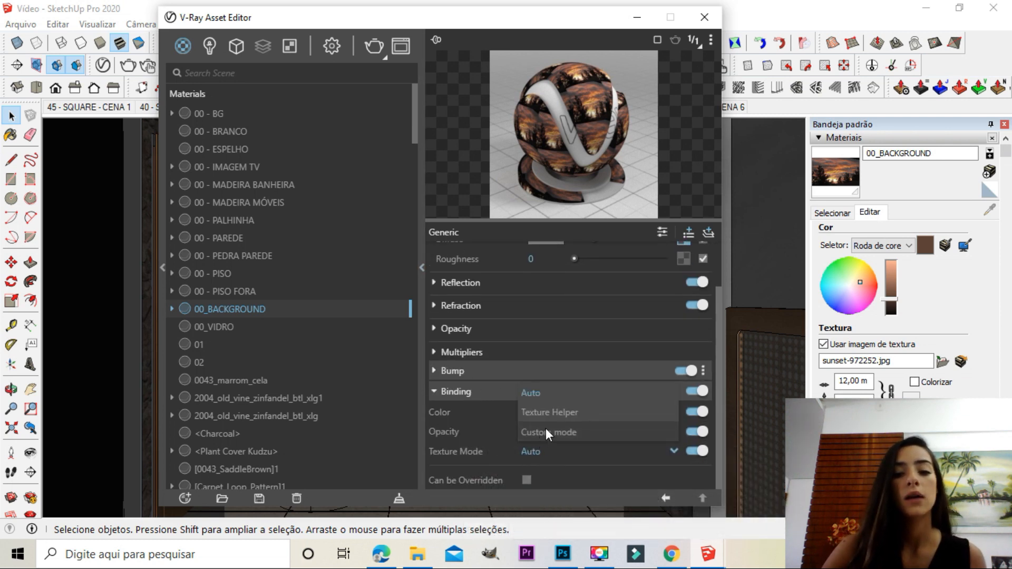
left_click(546, 432)
Copy the 00_BACKGROUND diffuse texture and paste it as an instance into the binding's custom texture slot
scroll(649, 295, "up", 2)
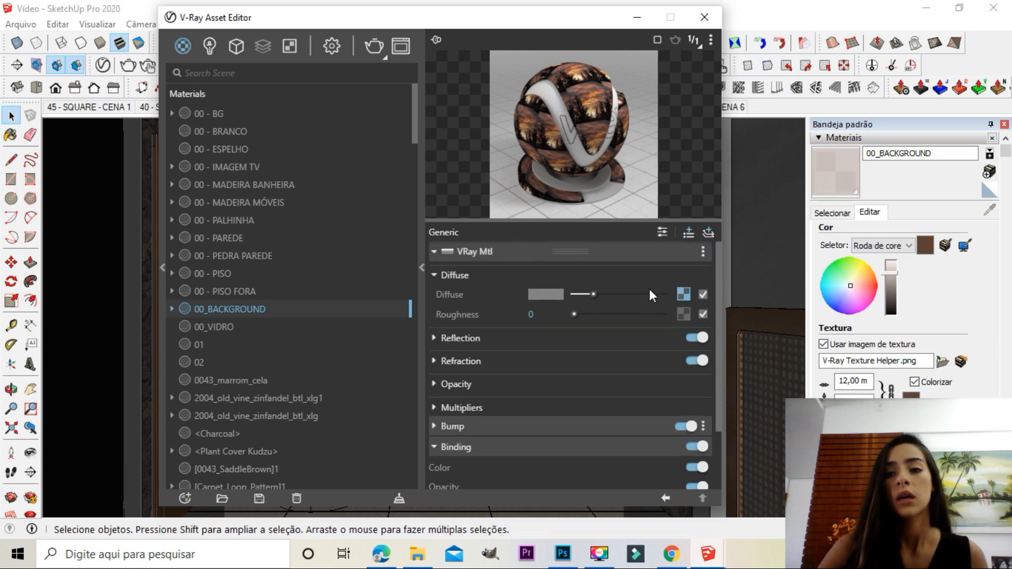
right_click(683, 296)
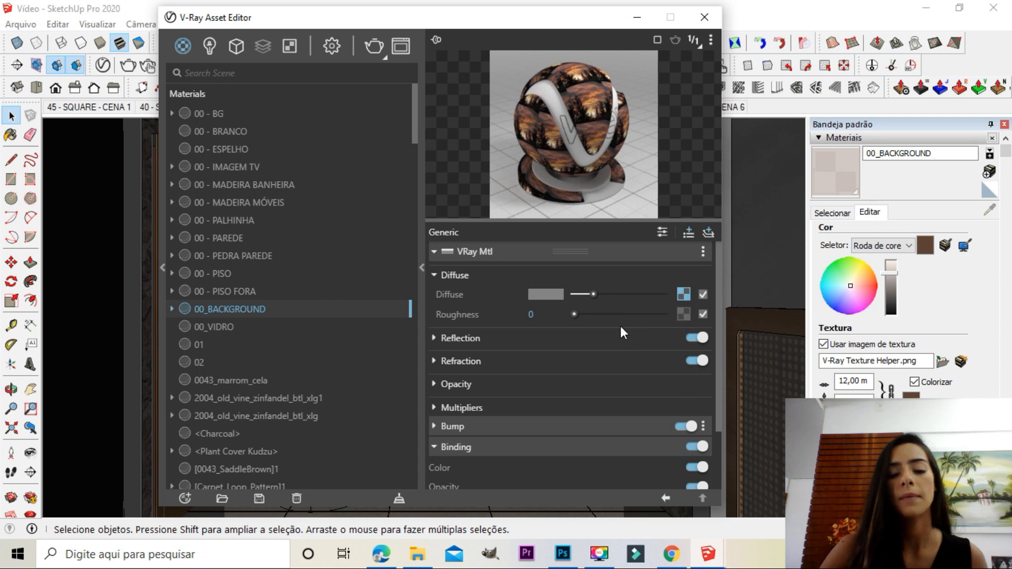
scroll(467, 443, "down", 3)
right_click(687, 452)
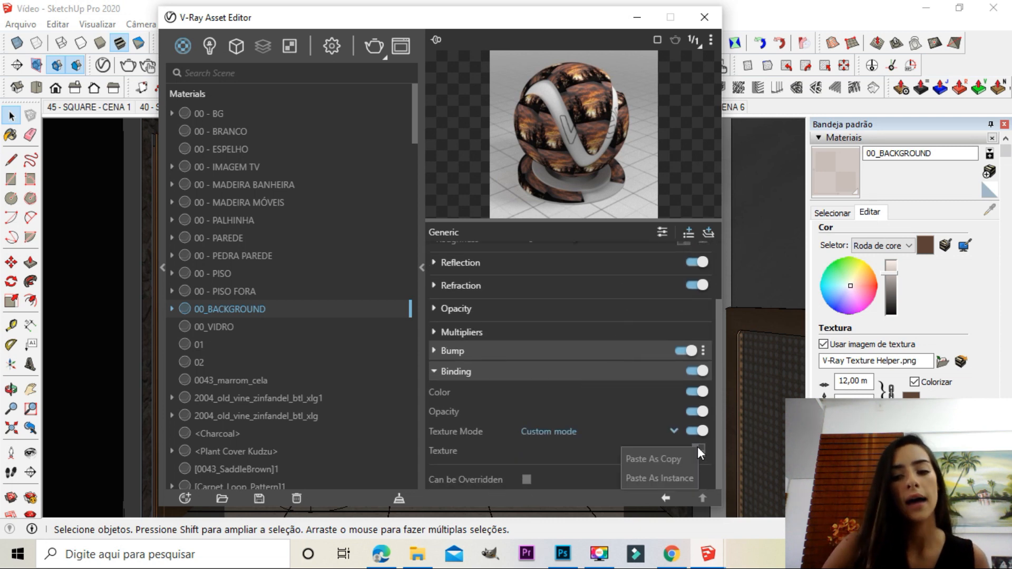
left_click(685, 479)
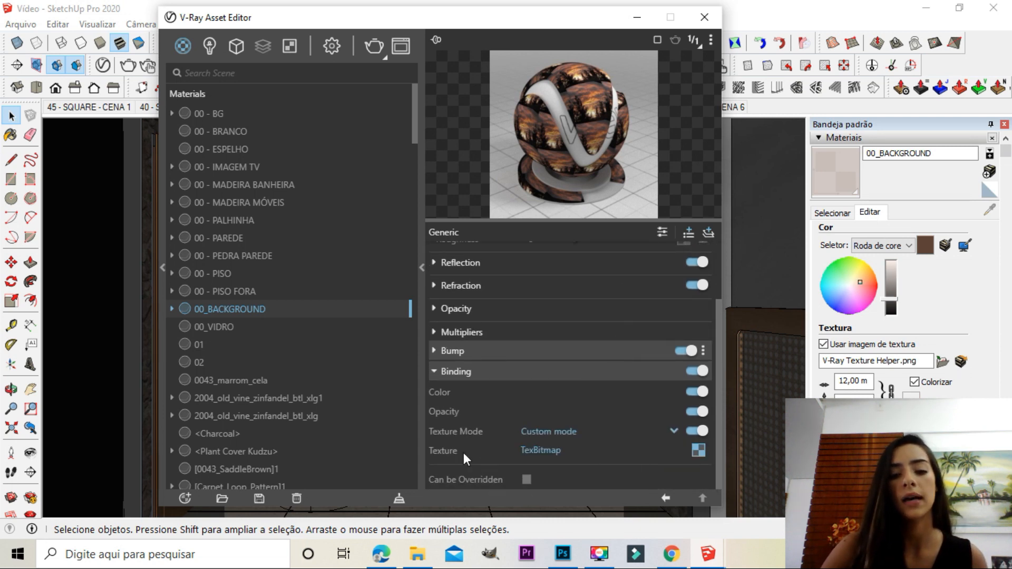
mouse_move(445, 24)
left_mouse_down()
mouse_move(1010, 201)
mouse_move(875, 228)
mouse_move(447, 86)
mouse_move(444, 50)
left_mouse_up()
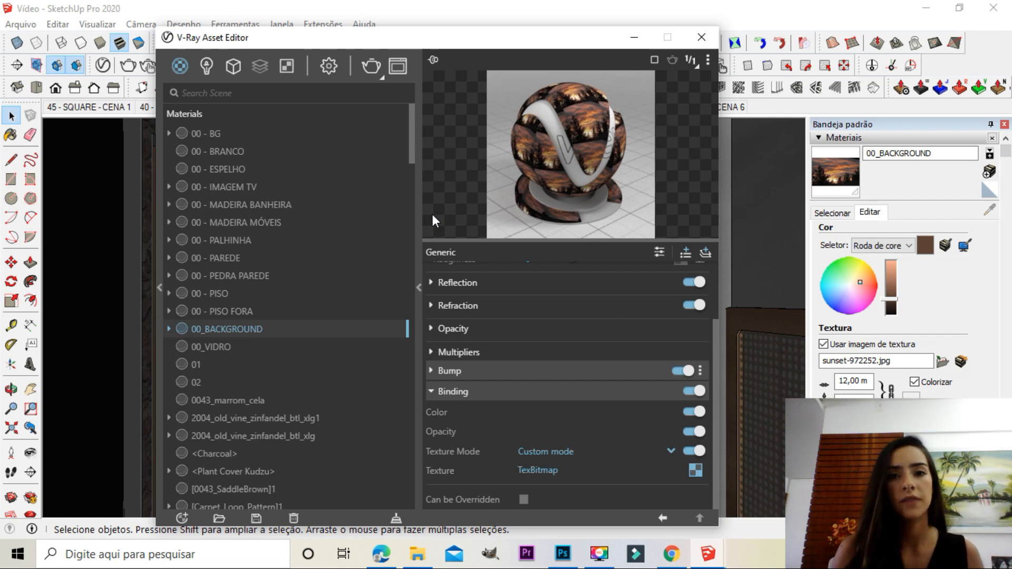
Collapse the VRay Mtl settings and add an Emissive layer to the 00_BACKGROUND material
scroll(561, 283, "up", 3)
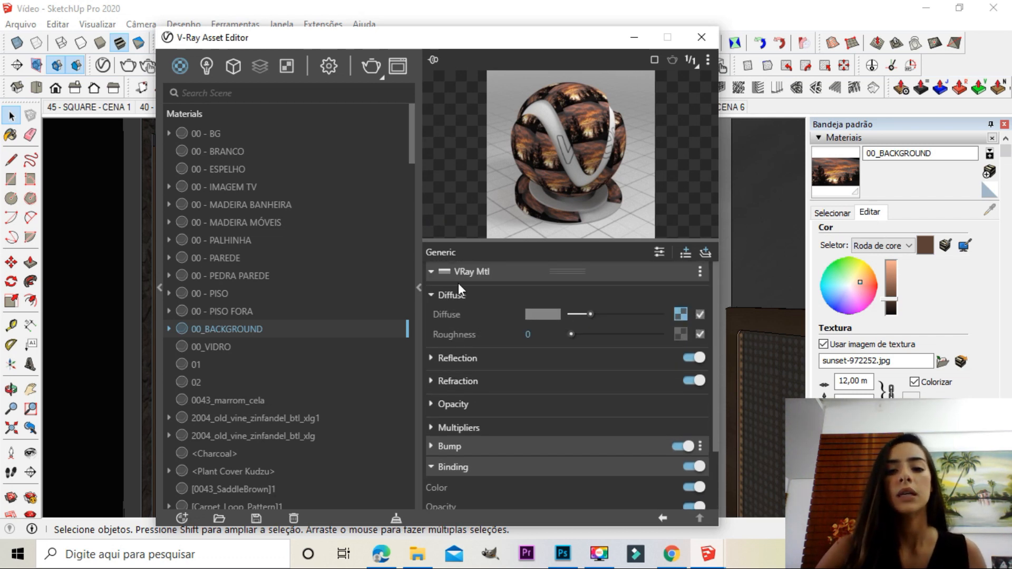
left_click(433, 272)
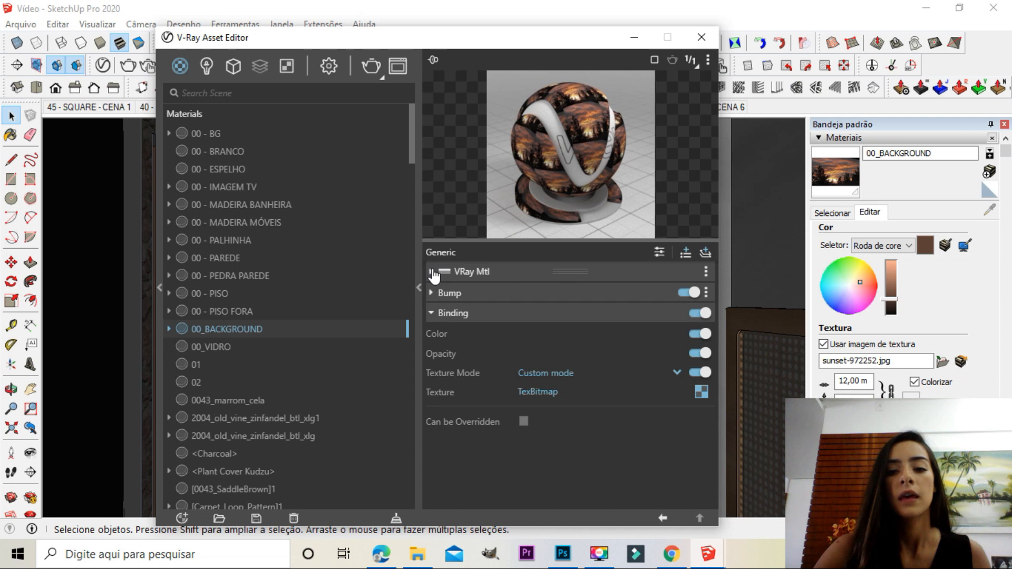
left_click(706, 254)
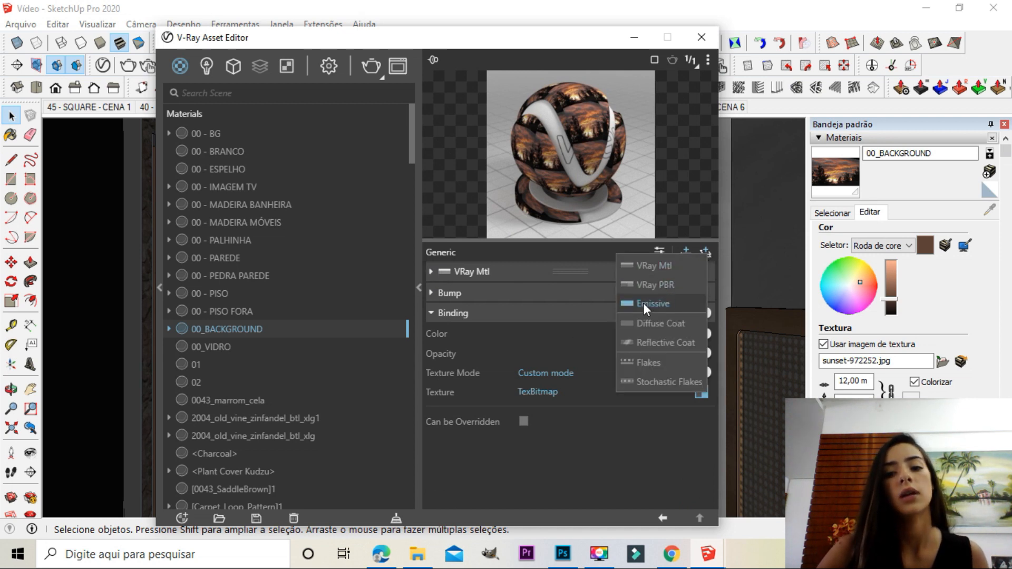
left_click(628, 305)
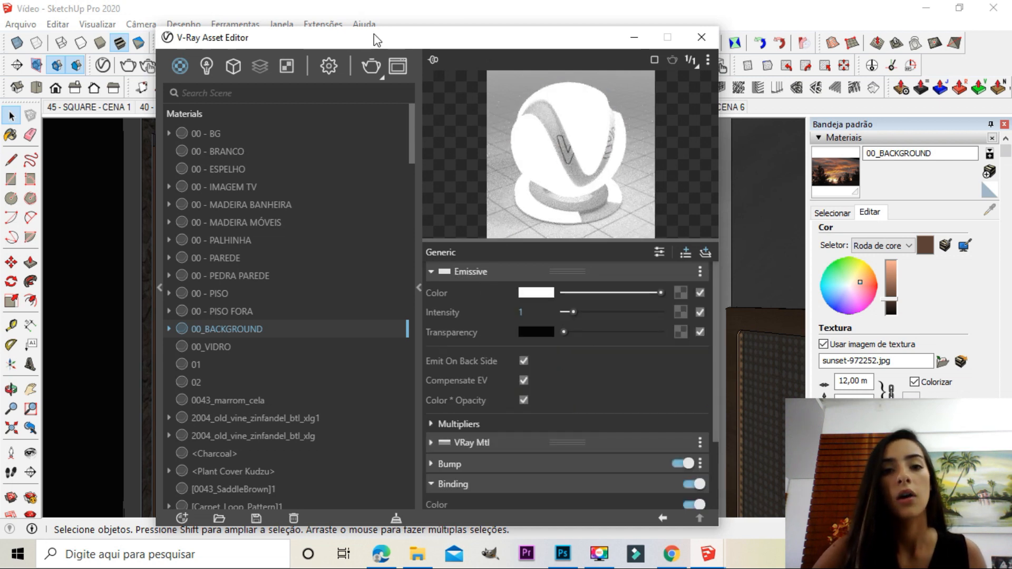
mouse_move(191, 43)
left_mouse_down()
mouse_move(670, 47)
mouse_move(482, 81)
mouse_move(422, 103)
mouse_move(319, 171)
mouse_move(302, 377)
mouse_move(261, 394)
left_mouse_up()
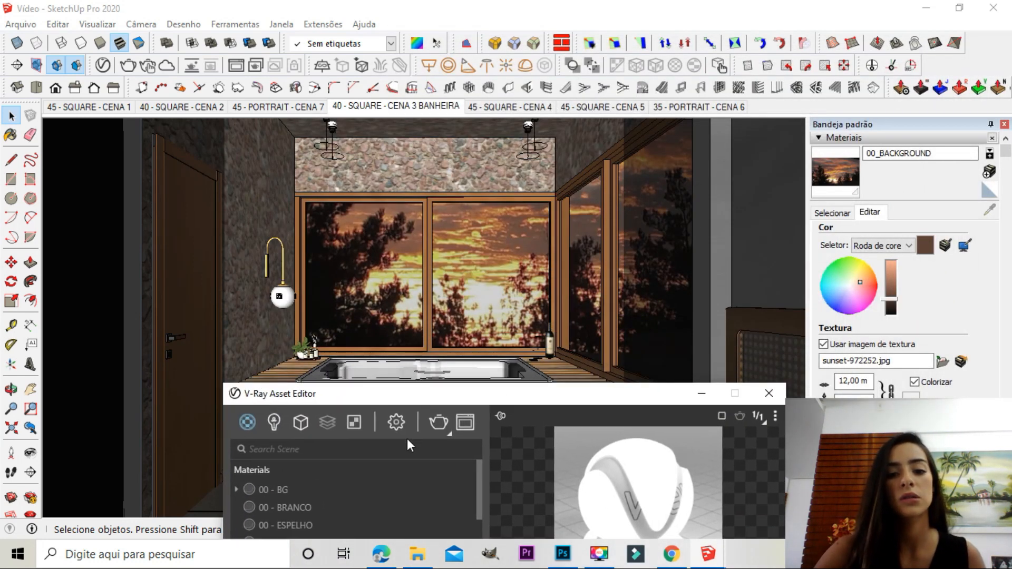
left_click_drag(442, 400, 410, 39)
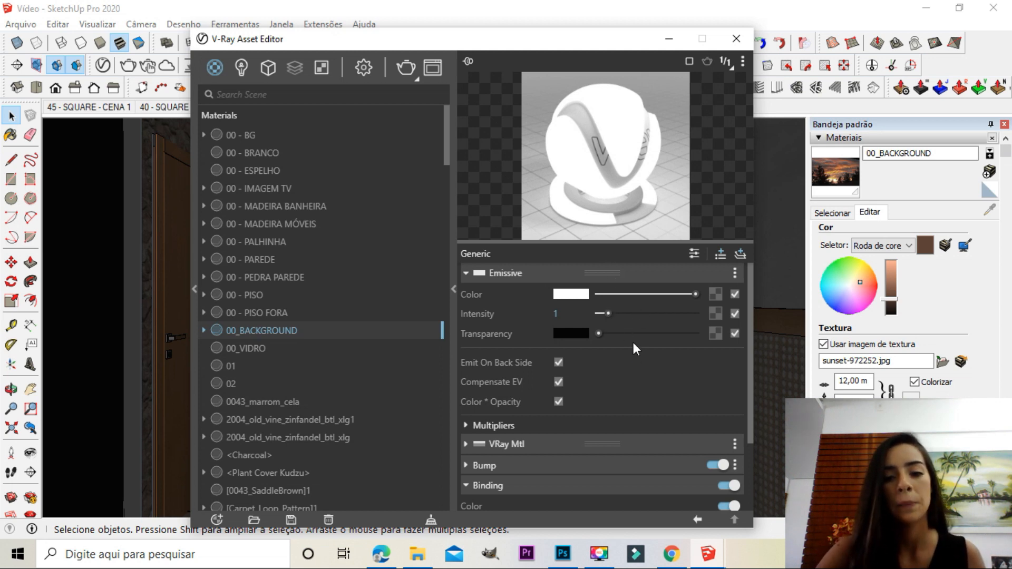
Copy the sunset texture from the VRay Mtl diffuse slot and paste it into the Emissive layer's color slot
scroll(633, 345, "down", 3)
scroll(621, 358, "up", 3)
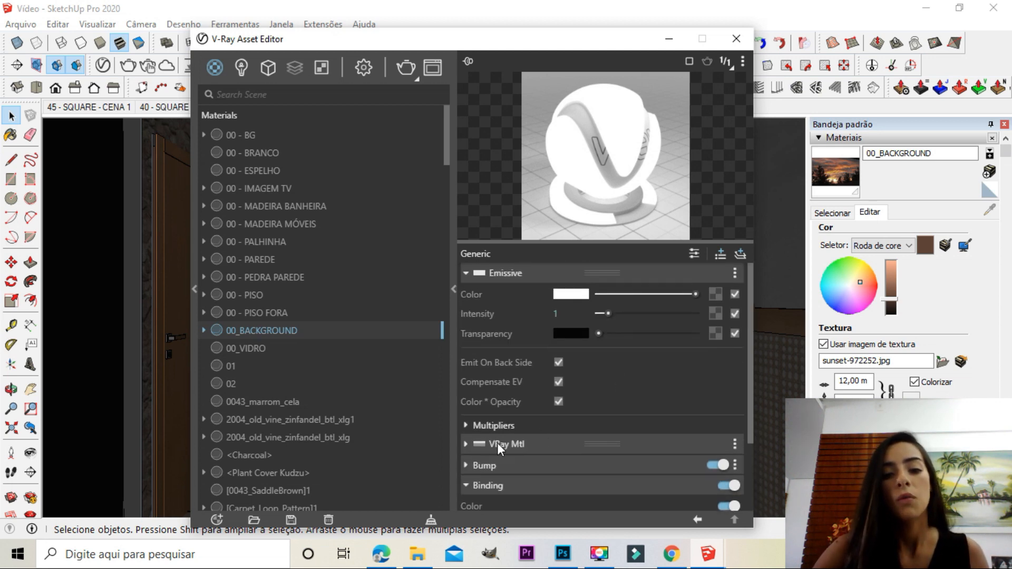
left_click(467, 445)
scroll(519, 434, "down", 2)
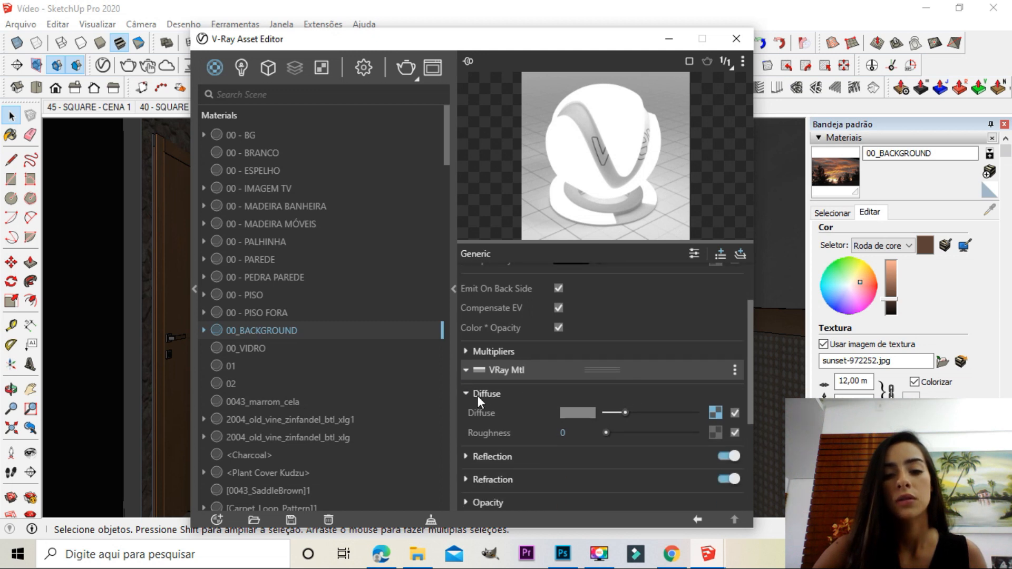
right_click(715, 414)
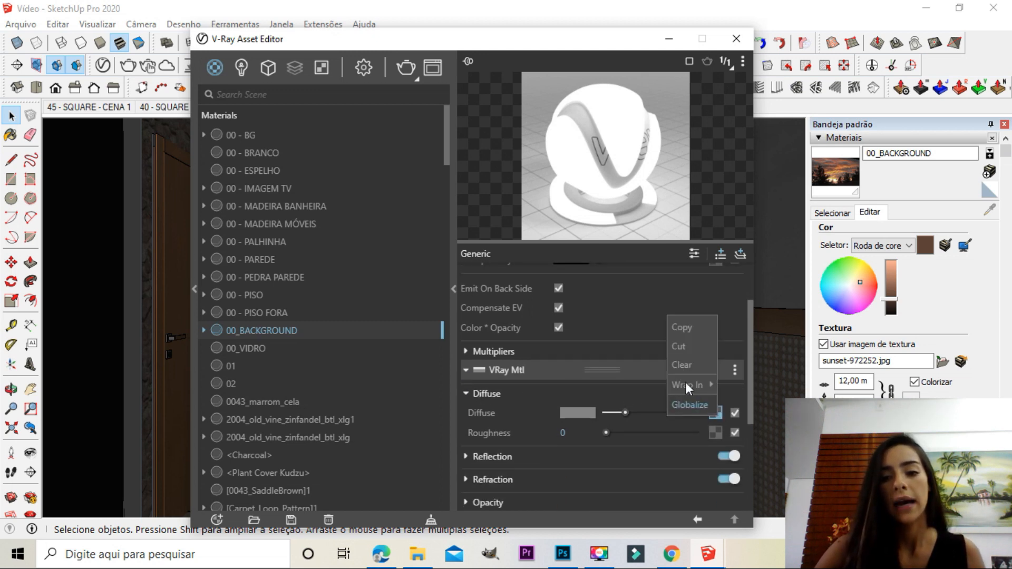
left_click(682, 326)
scroll(577, 341, "up", 2)
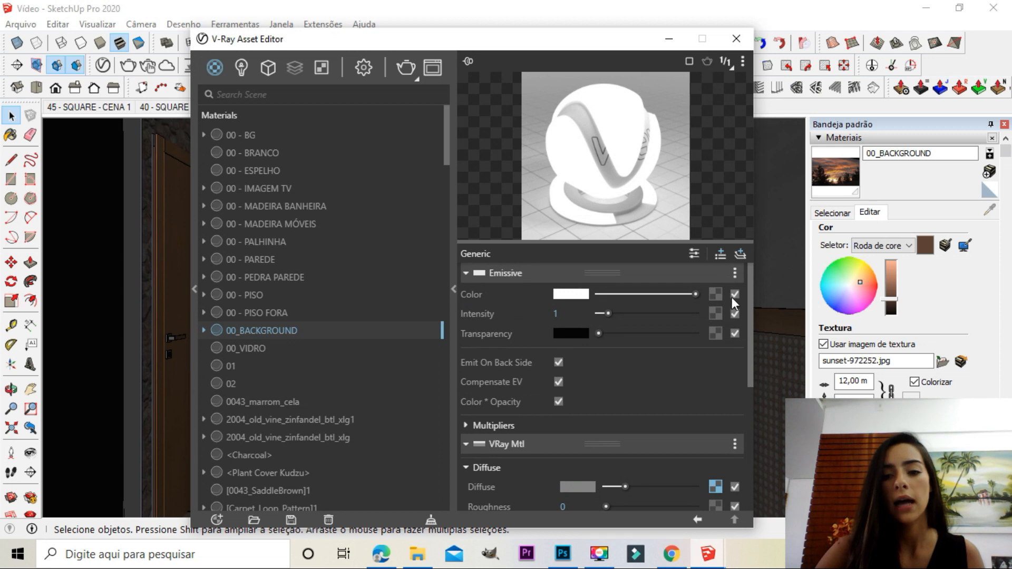
right_click(719, 293)
left_click(662, 302)
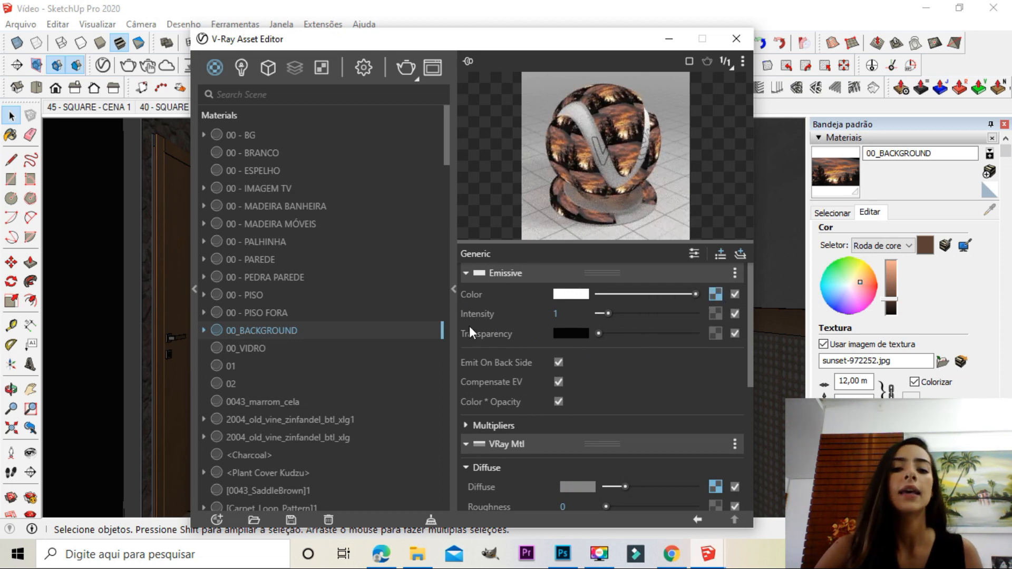
Set the Emissive layer's intensity to 2 and collapse the Emissive, VRay Mtl and Bump settings
left_click_drag(566, 314, 460, 312)
type("2")
key("Return")
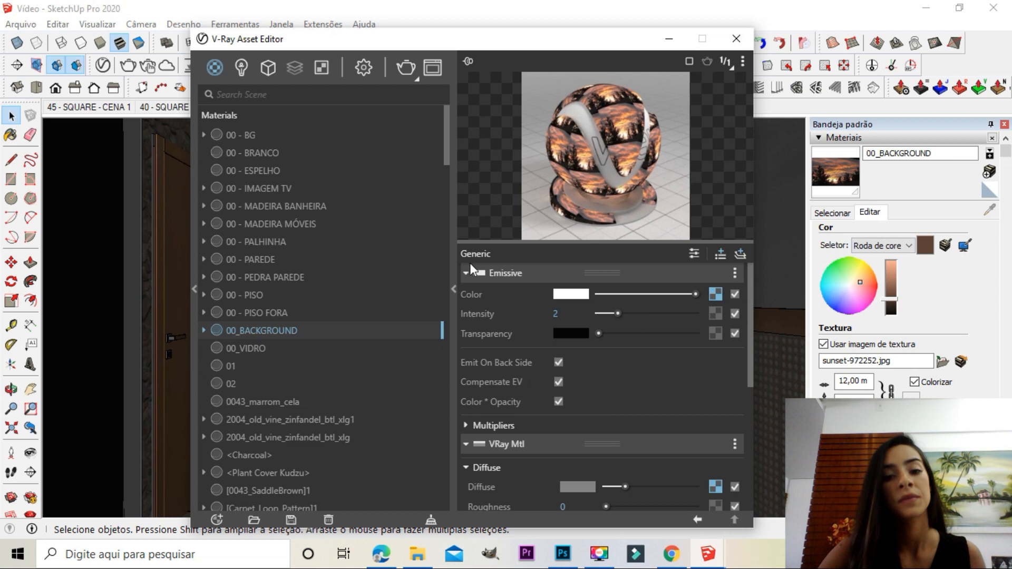
left_click(465, 274)
left_click(466, 295)
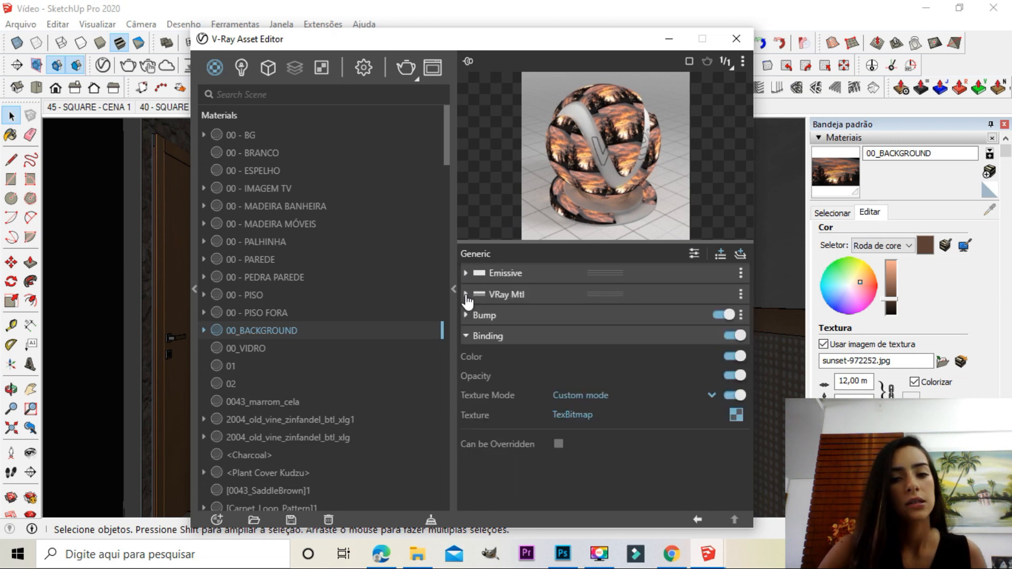
left_click(466, 316)
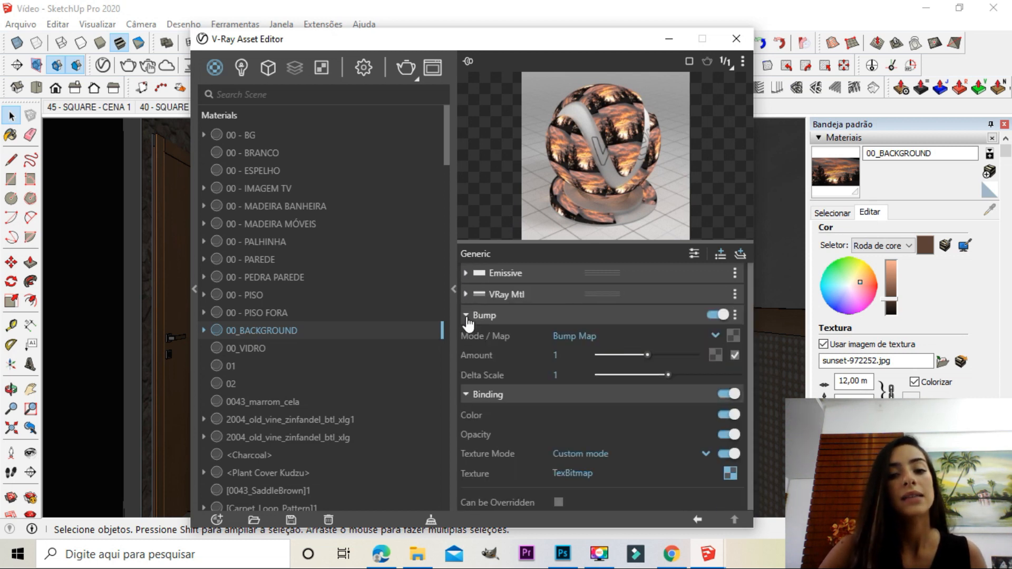
left_click(466, 317)
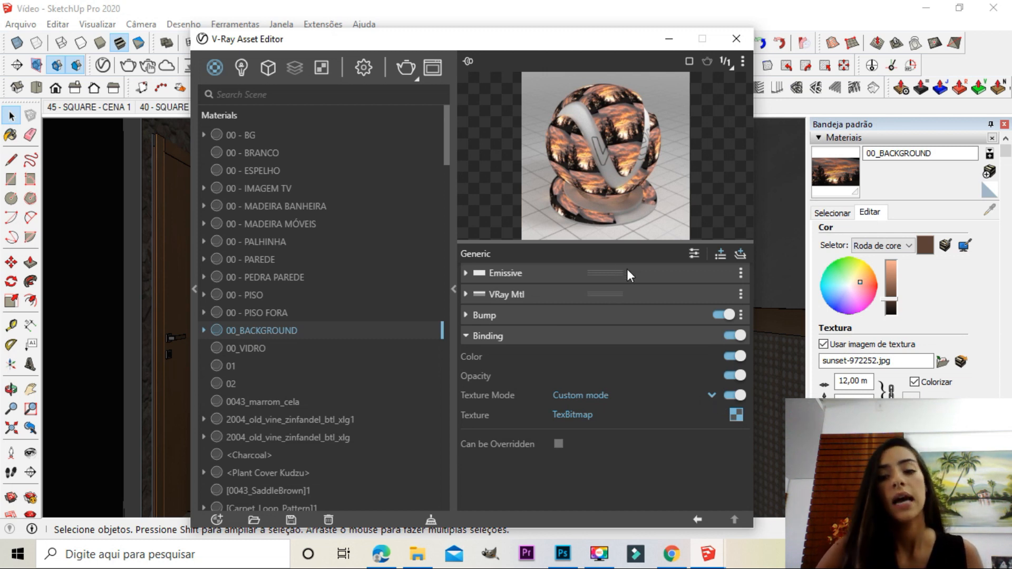
Add Raytrace Properties to the 00_BACKGROUND material and disable Cast Shadows
left_click(721, 255)
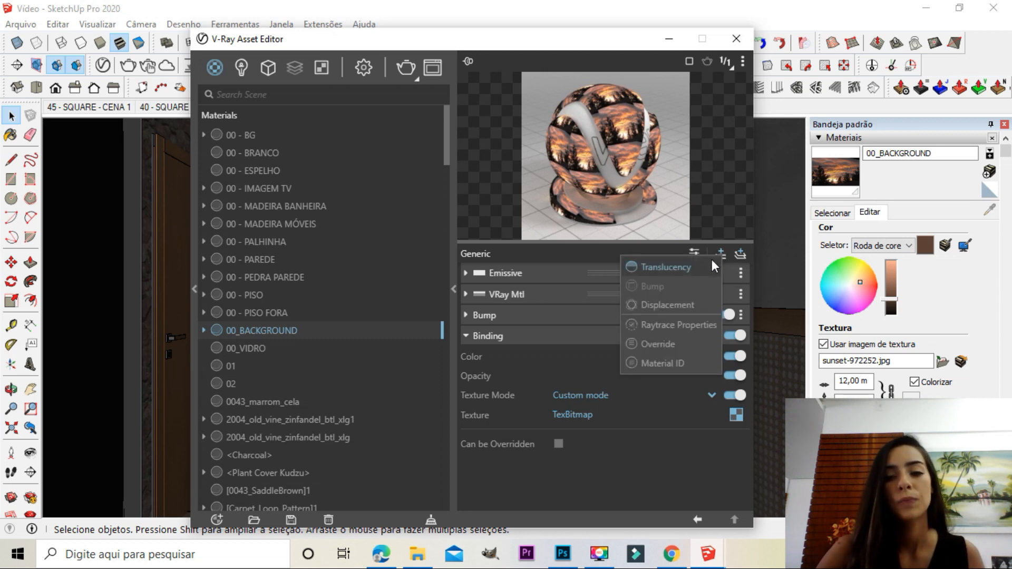
left_click(658, 332)
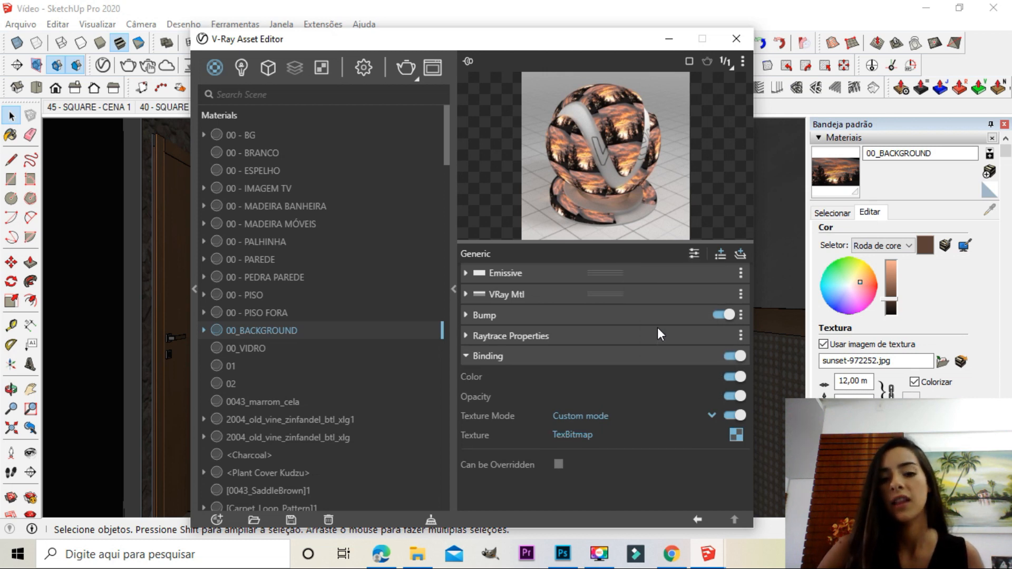
left_click(468, 339)
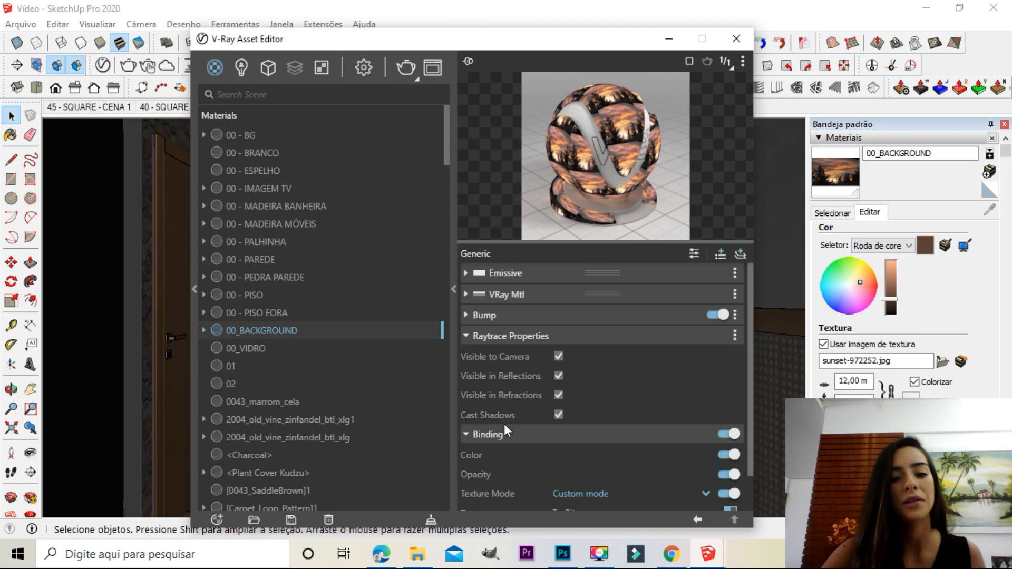
left_click(558, 416)
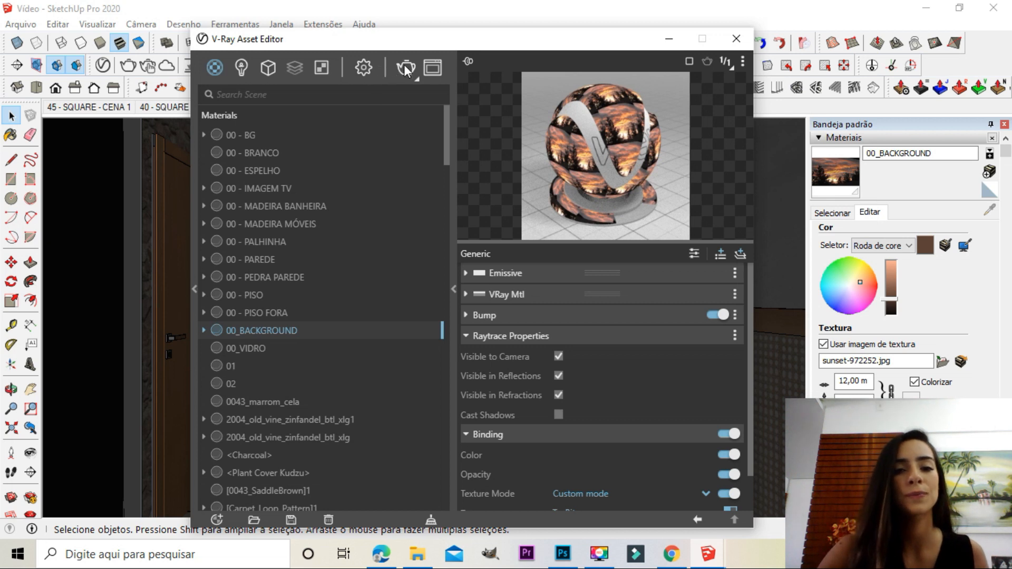
Render the bathroom scene and compare renders A and B across the full image in the V-Ray frame buffer
left_click(405, 70)
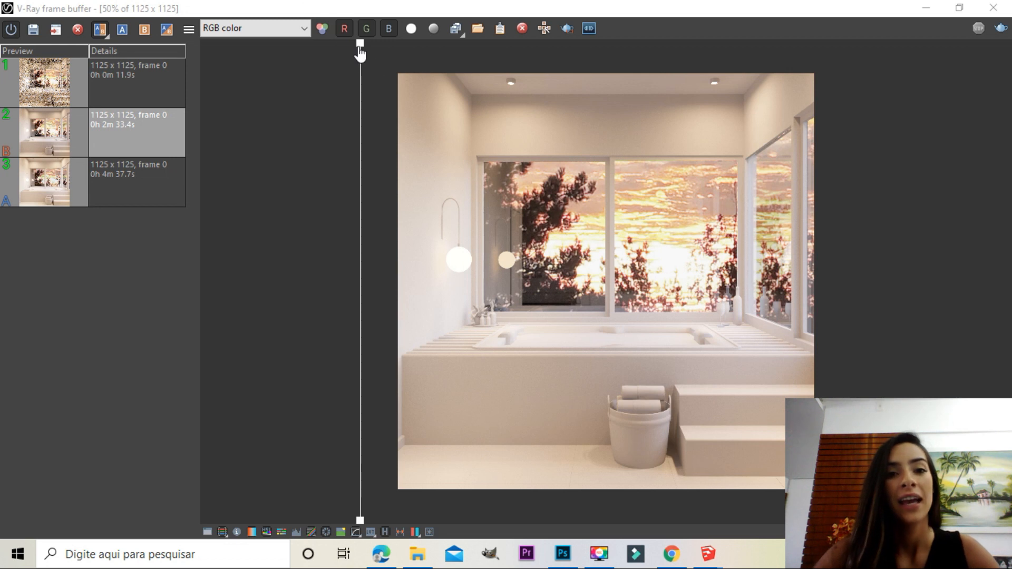
left_click(360, 49)
left_click_drag(361, 49, 829, 63)
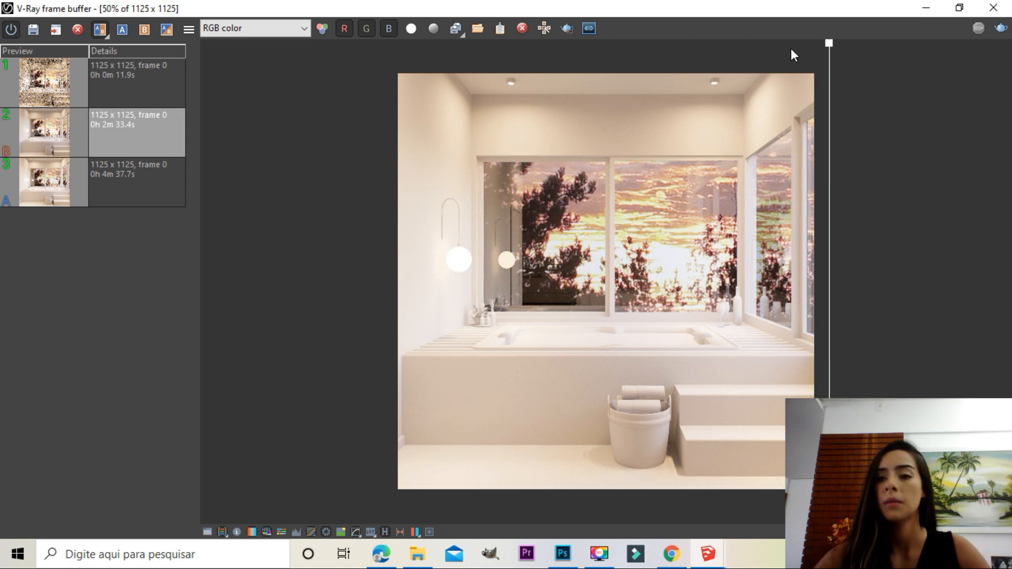
left_click_drag(828, 48, 390, 171)
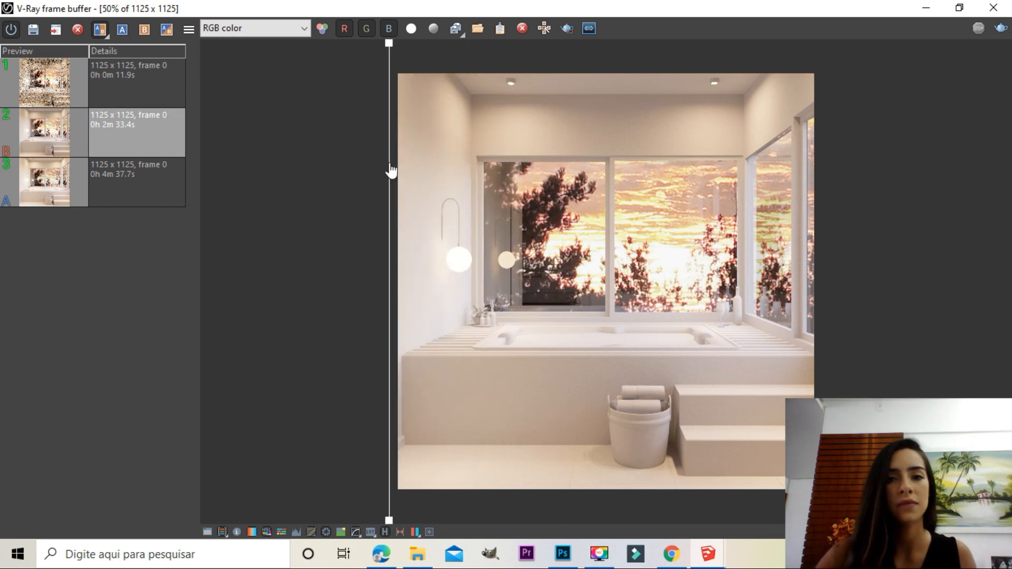
left_click_drag(390, 171, 390, 174)
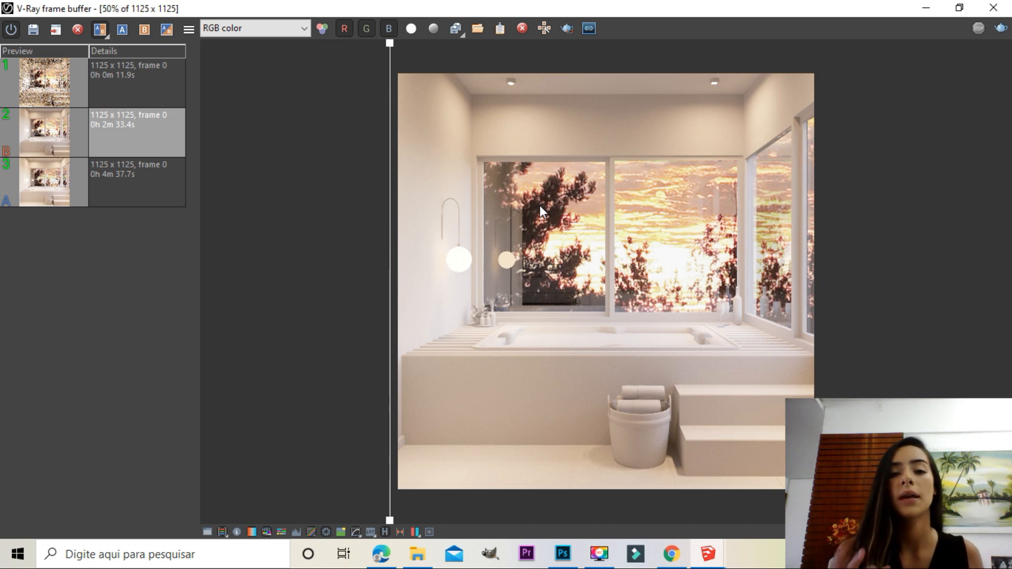
Switch to Photoshop and toggle the visibility of the ta_20170406 copiar layer to examine the city buildings behind the tower
left_click(563, 554)
key("space")
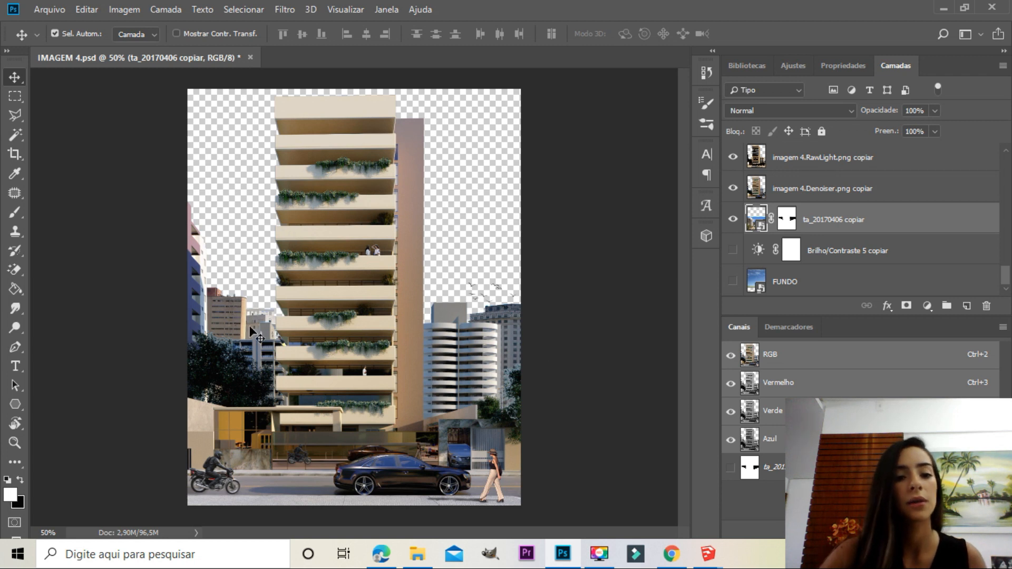
left_click(733, 221)
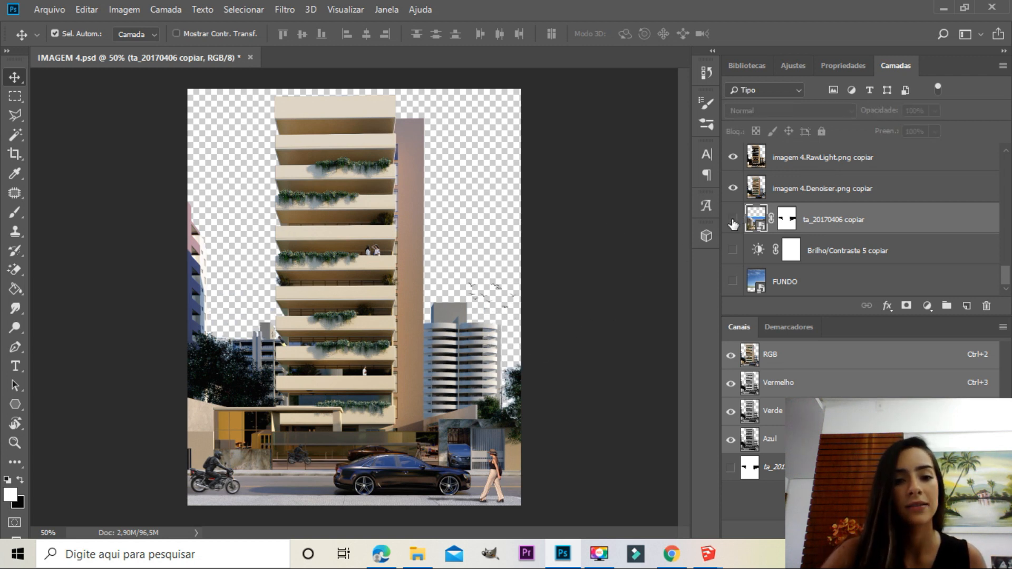
left_click(733, 222)
left_click(734, 222)
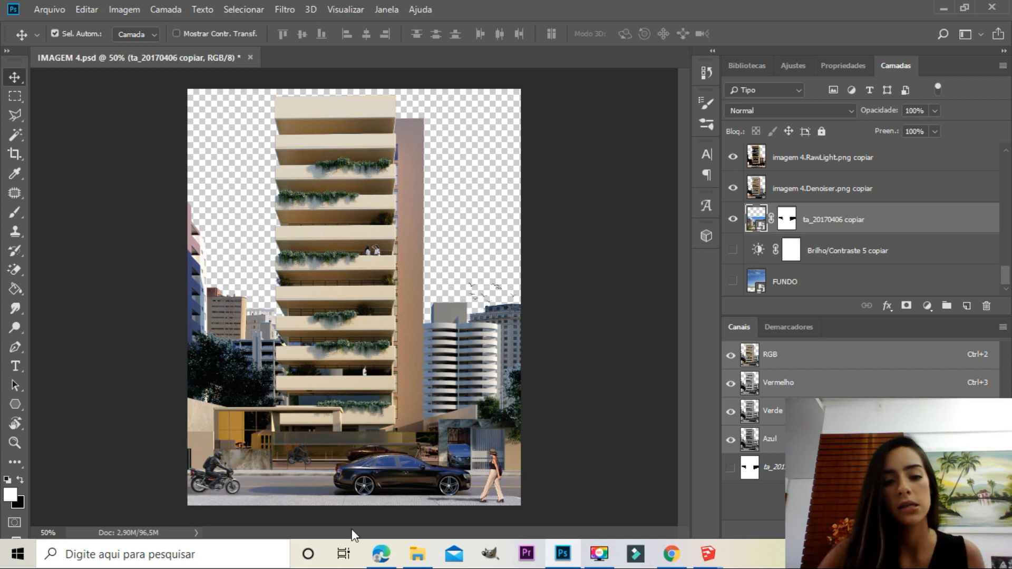
Place the sky image CURA_Fundo (42) from the 01_FUNDOS folder into IMAGEM 4.psd
left_click(422, 562)
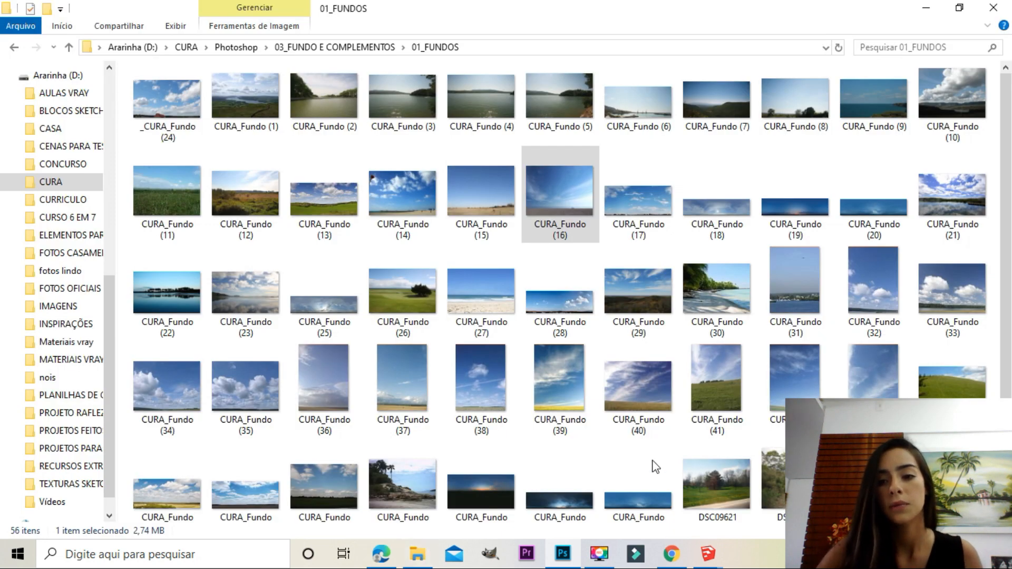
left_click_drag(801, 393, 442, 195)
key("space")
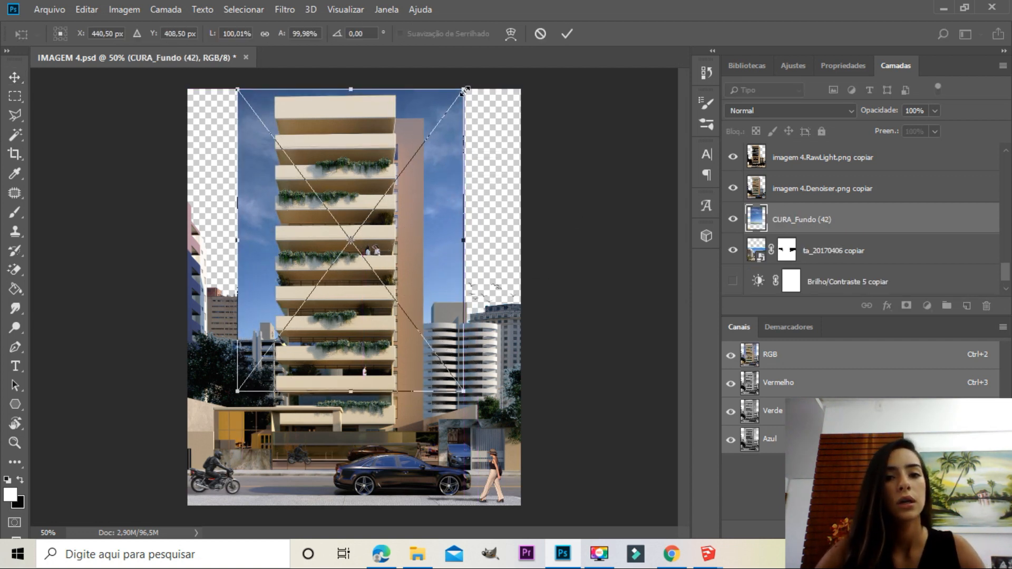
Scale the placed sky image to about 157% and position it so it fills the transparent area behind the buildings
left_click_drag(464, 90, 563, 95)
left_click_drag(511, 393, 596, 527)
left_click_drag(475, 271, 428, 196)
key("Return")
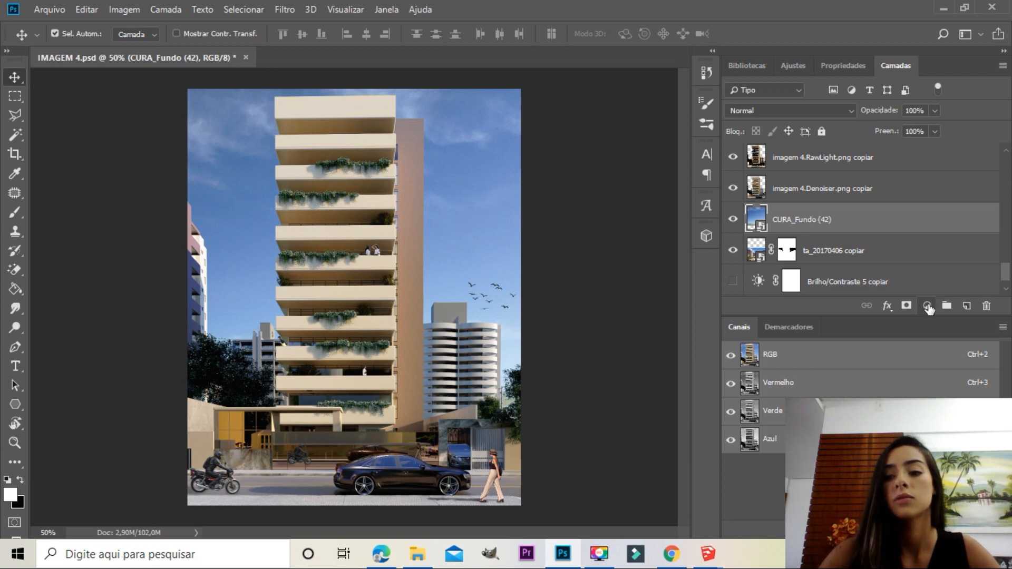
Add a Hue/Saturation adjustment clipped to the sky layer, with saturation +4 and lightness +7
left_click(927, 305)
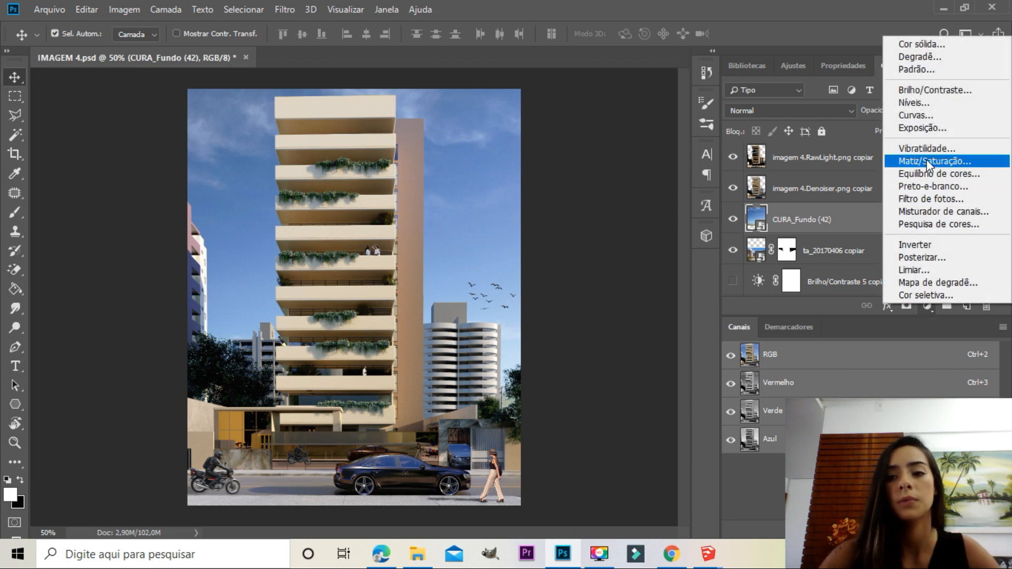
left_click(928, 162)
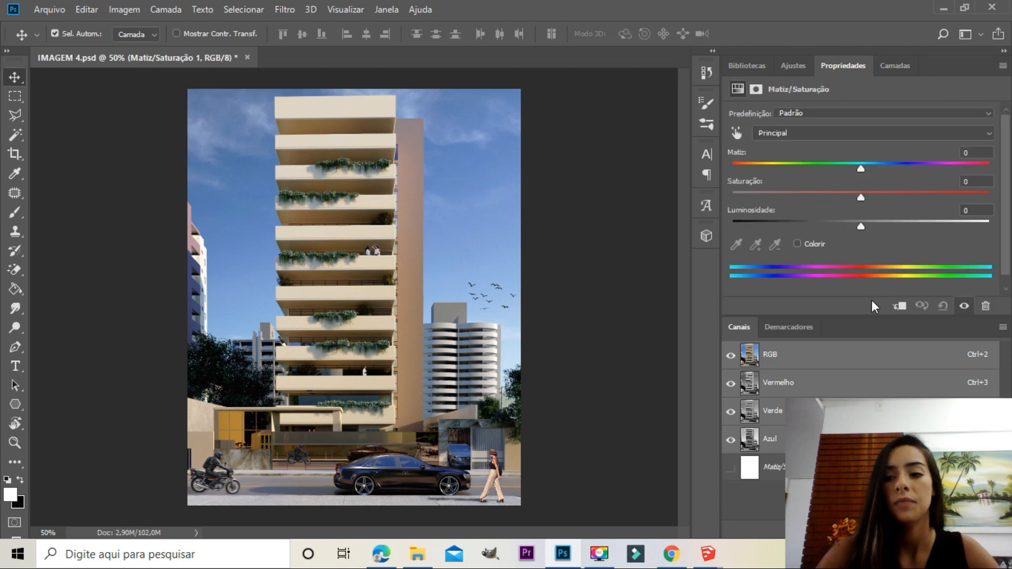
left_click(899, 307)
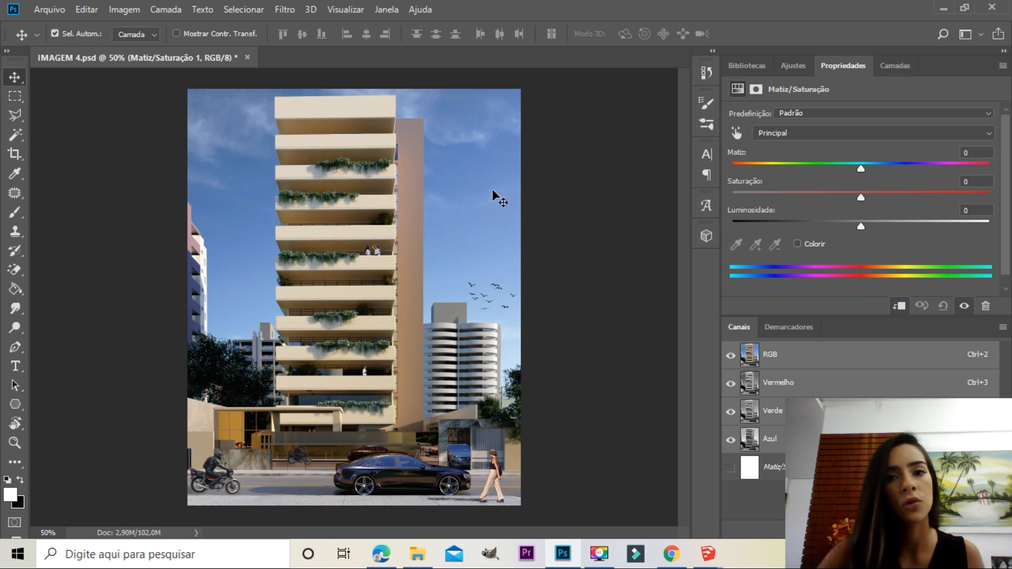
left_click_drag(861, 197, 870, 246)
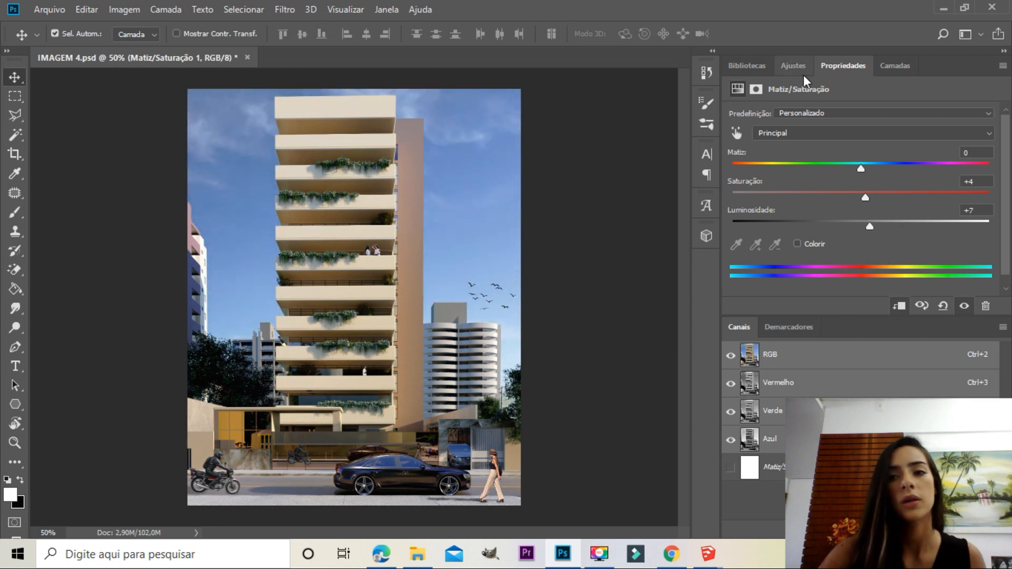
Add a Brightness/Contrast adjustment clipped to the sky, with brightness -27 and contrast -2
left_click(791, 67)
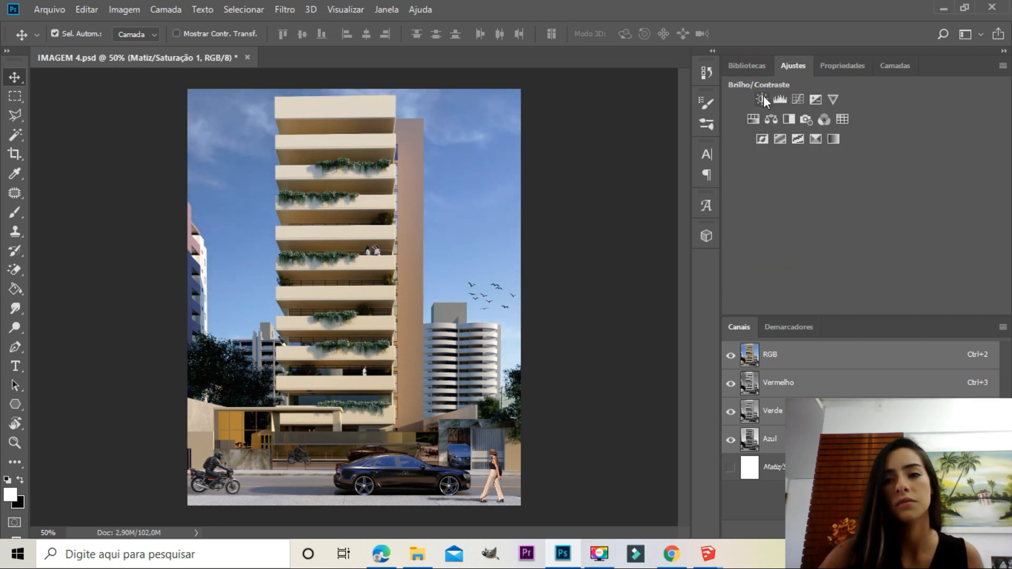
left_click(763, 96)
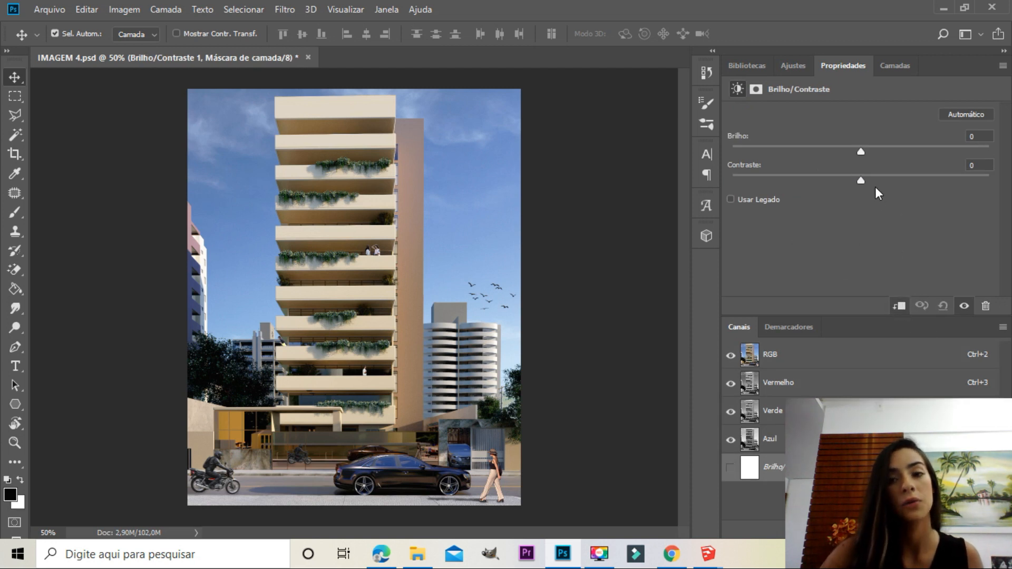
left_click_drag(861, 152, 854, 191)
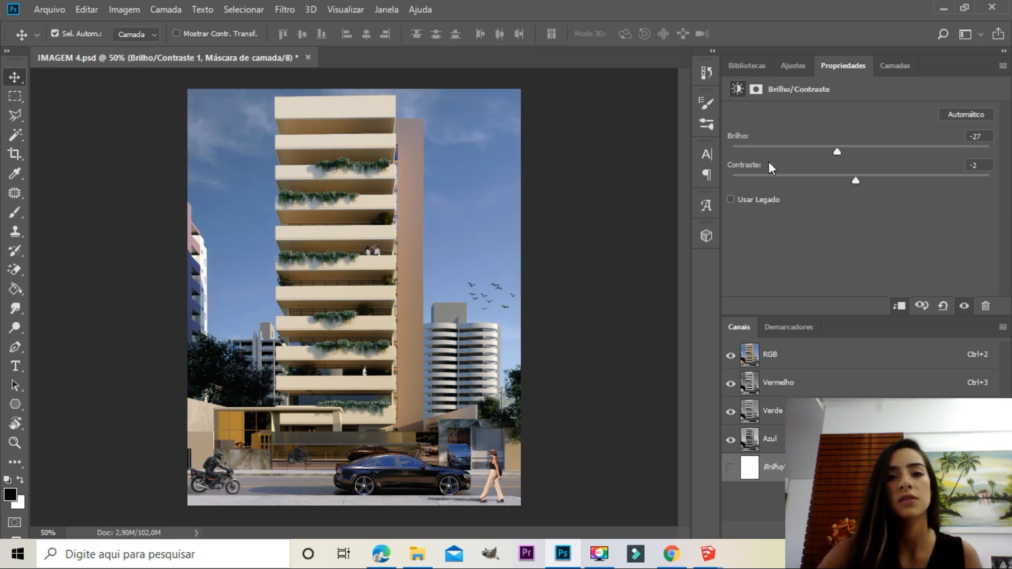
left_click(802, 67)
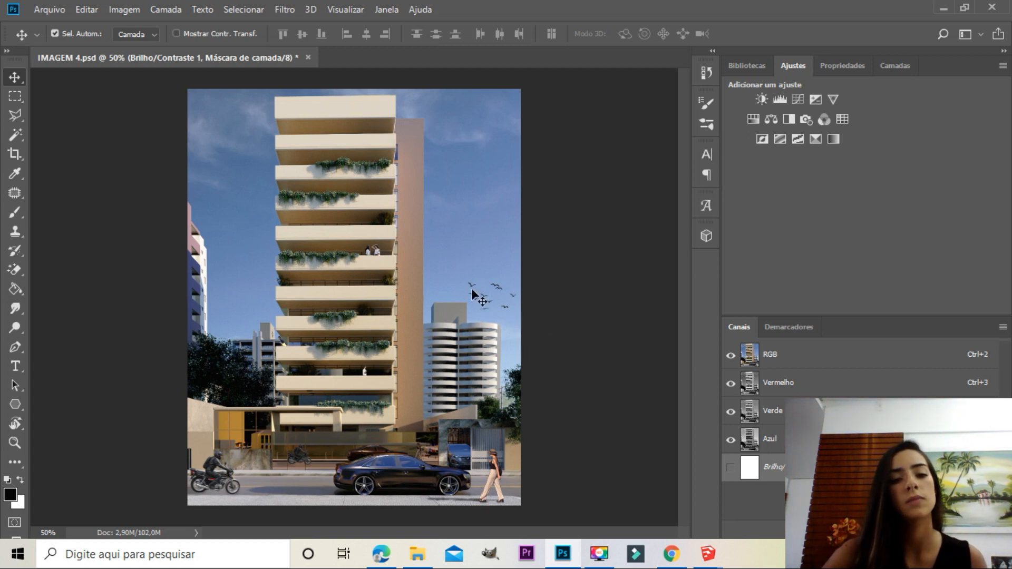
Flip the CURA_Fundo (42) sky layer horizontally and adjust its vertical position behind the building
mouse_move(478, 200)
left_mouse_down()
mouse_move(483, 224)
mouse_move(478, 211)
left_mouse_up()
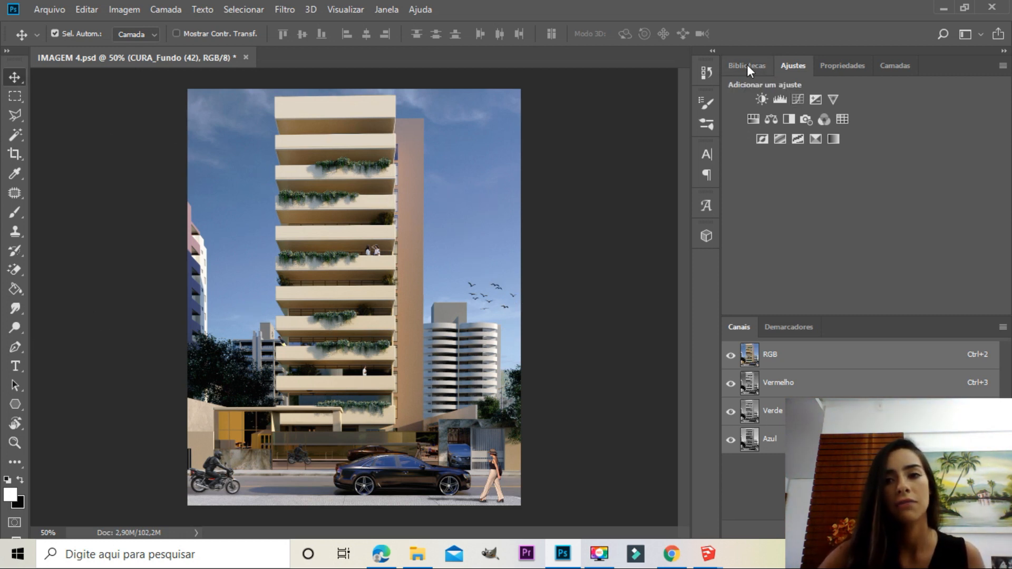
left_click(894, 66)
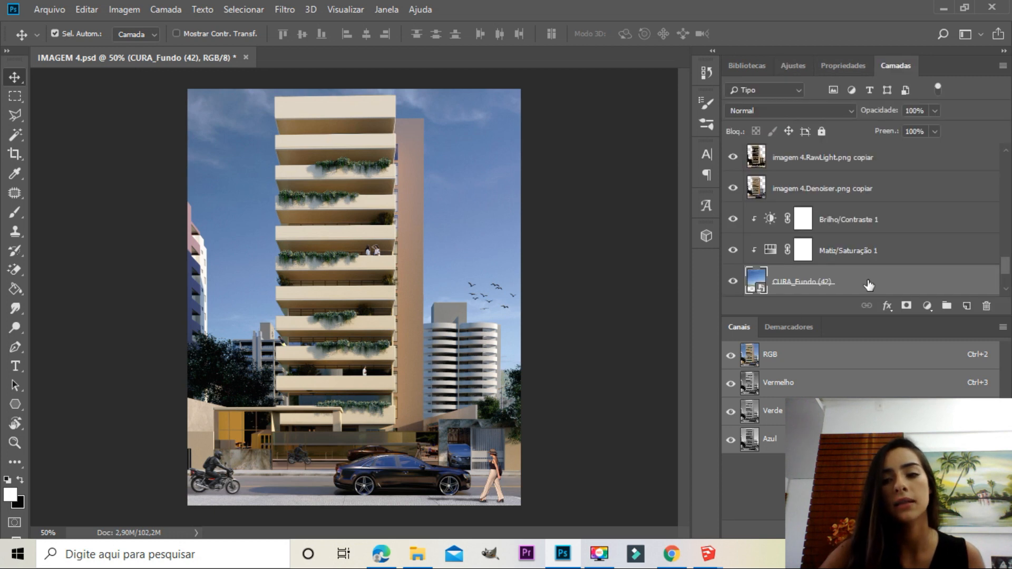
key("ctrl+t")
right_click(467, 166)
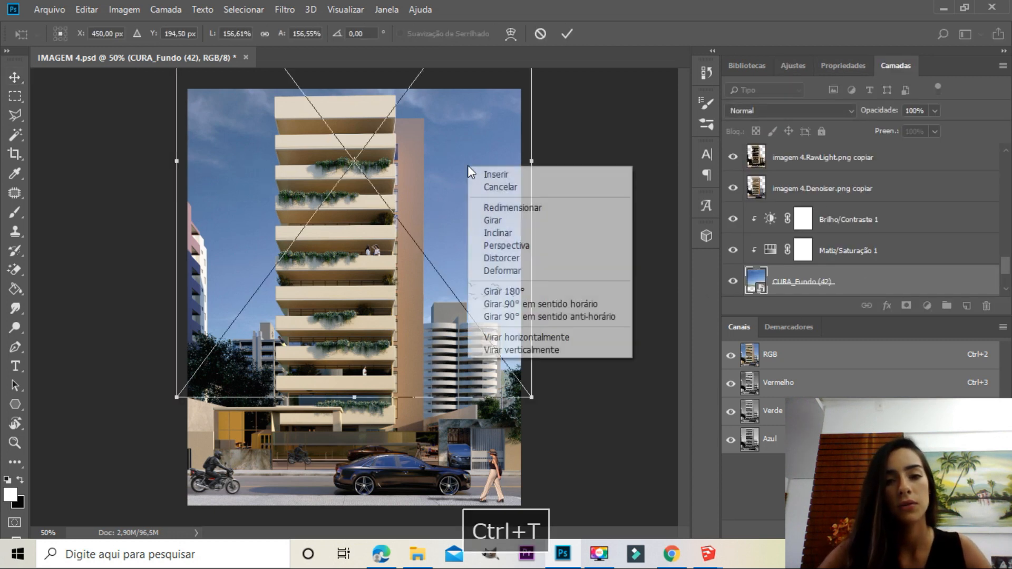
left_click(535, 337)
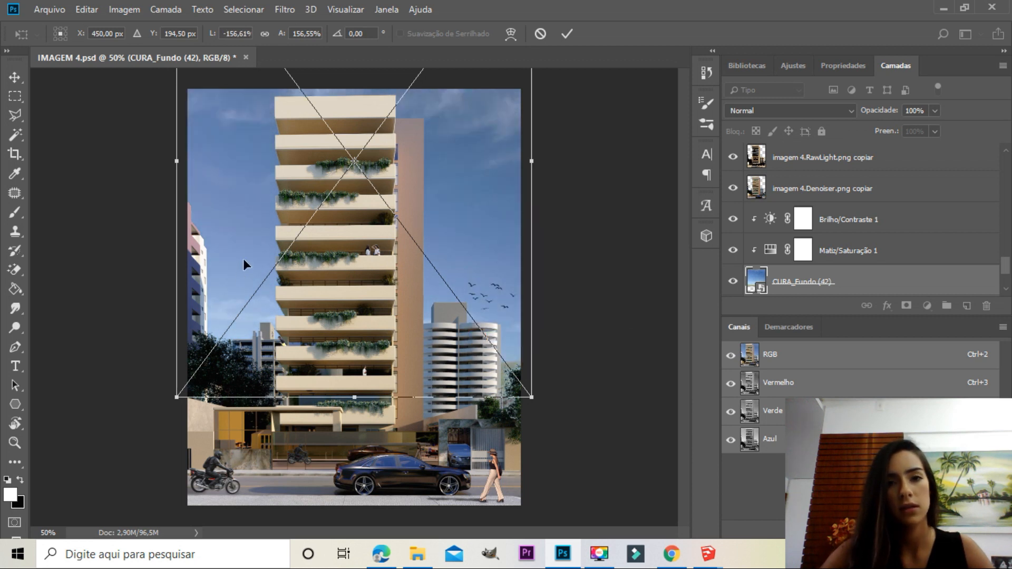
key("Return")
mouse_move(240, 236)
left_mouse_down()
mouse_move(245, 210)
mouse_move(242, 219)
left_mouse_up()
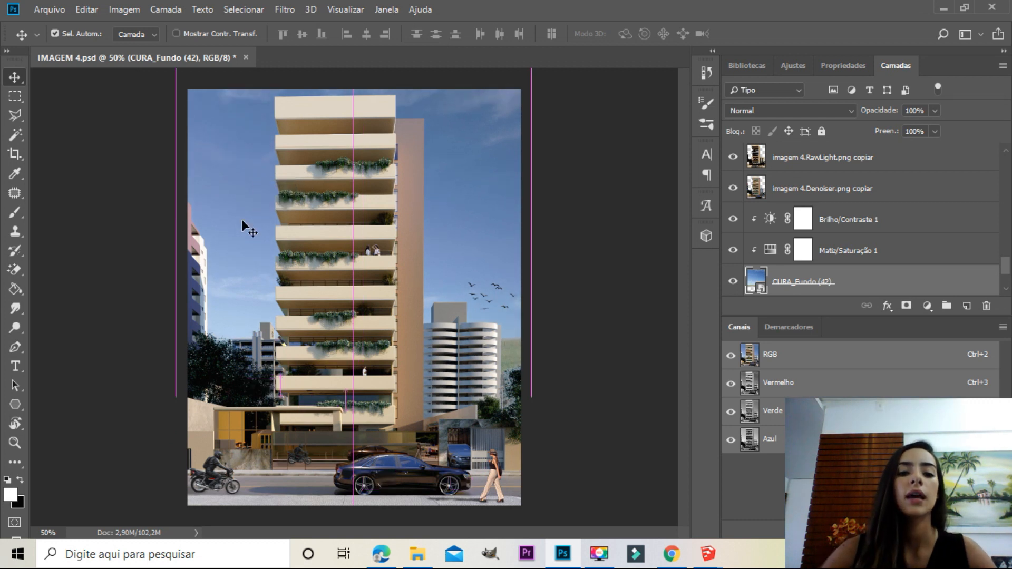